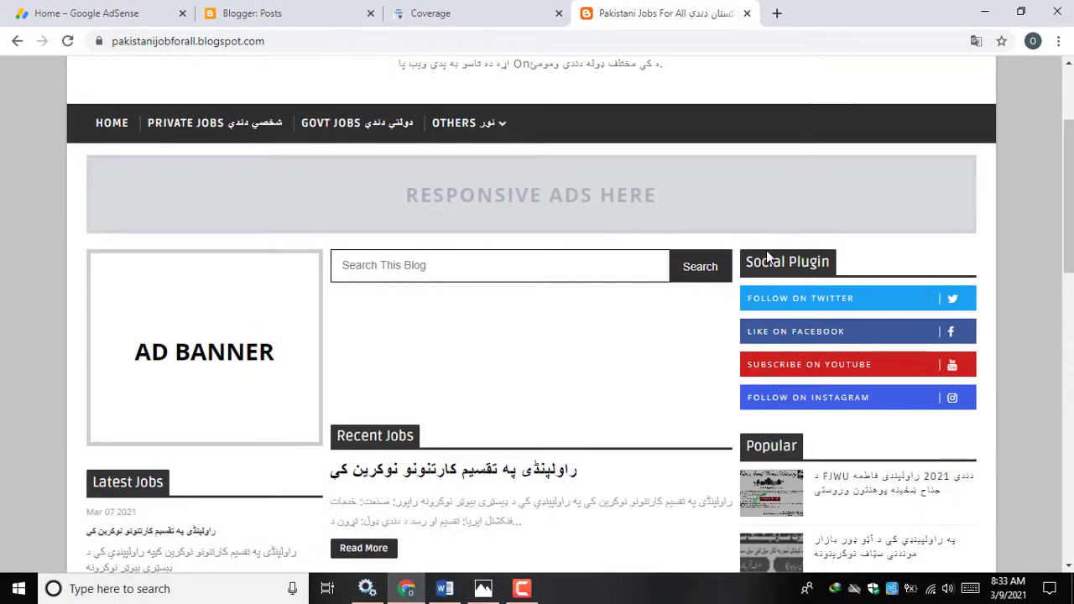
Open the Social Plugin gadget in Sidebar(1) of the blog's layout for editing
left_click(282, 11)
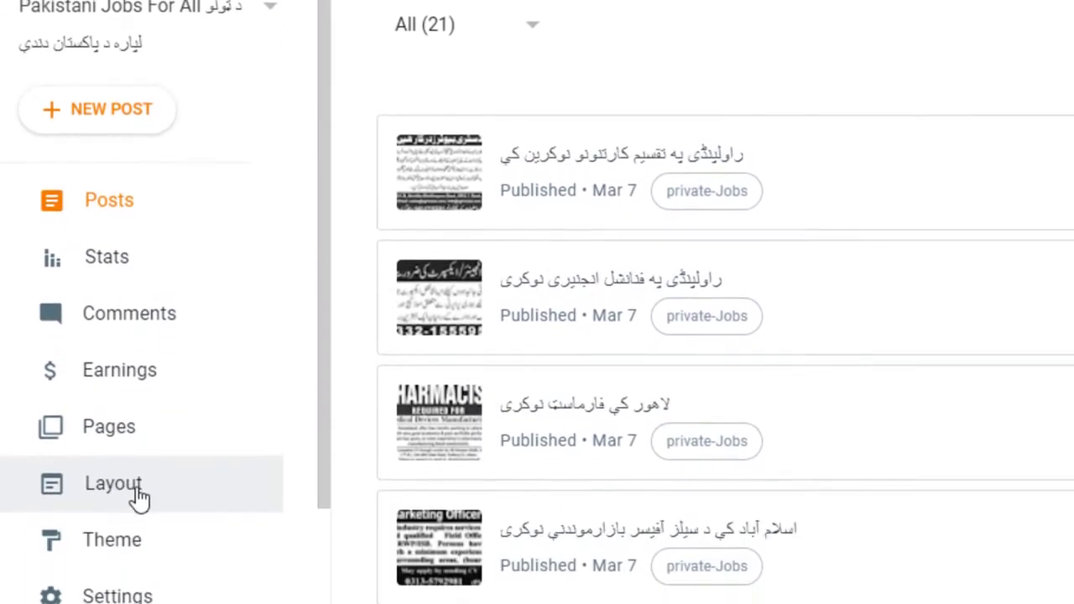
left_click(100, 496)
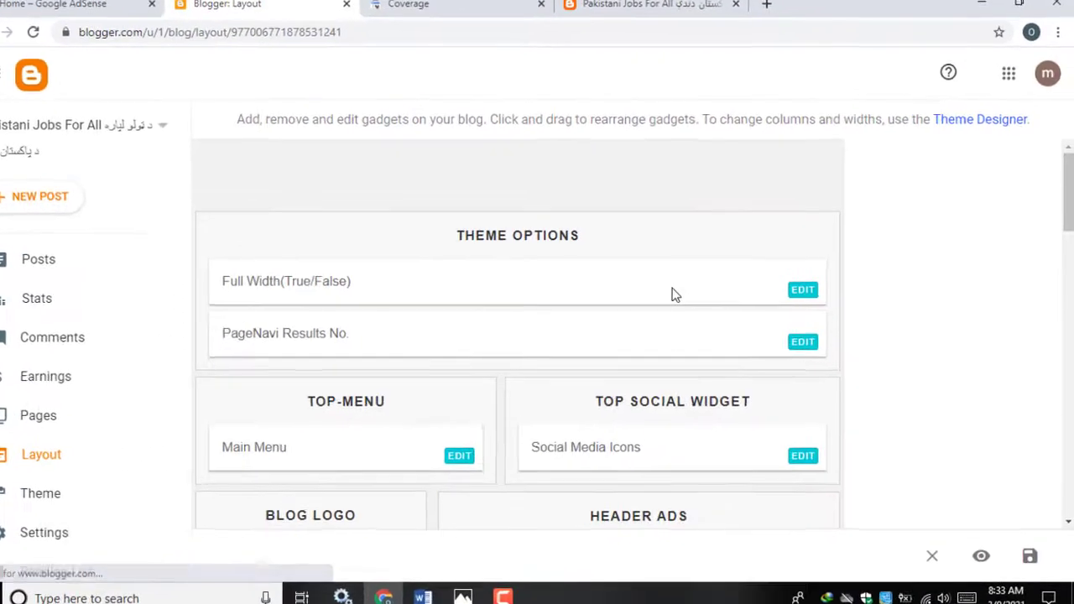
scroll(1049, 168, "down", 3)
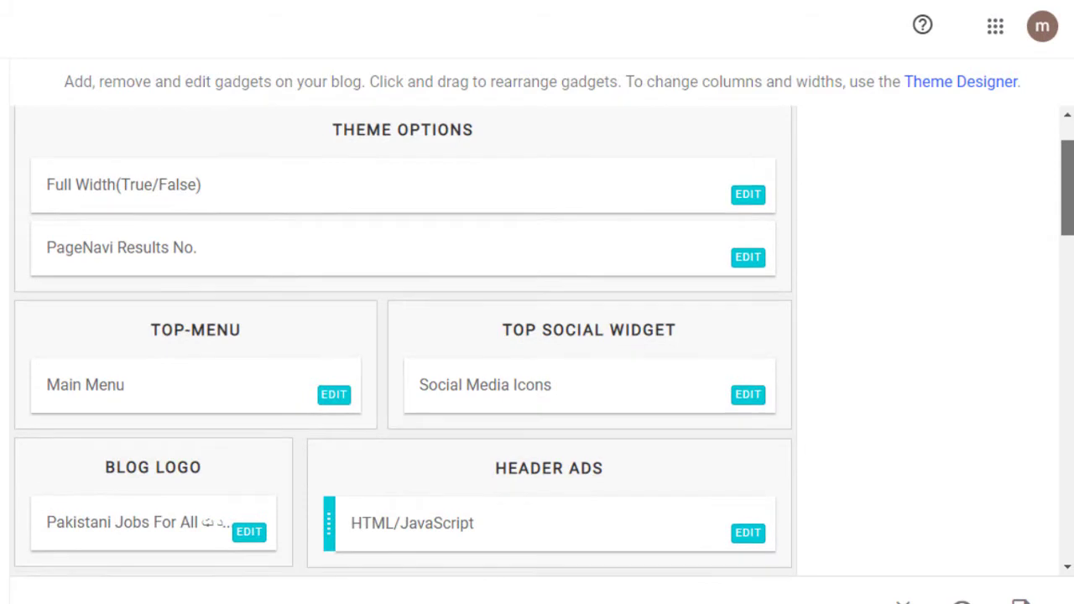
scroll(537, 349, "down", 3)
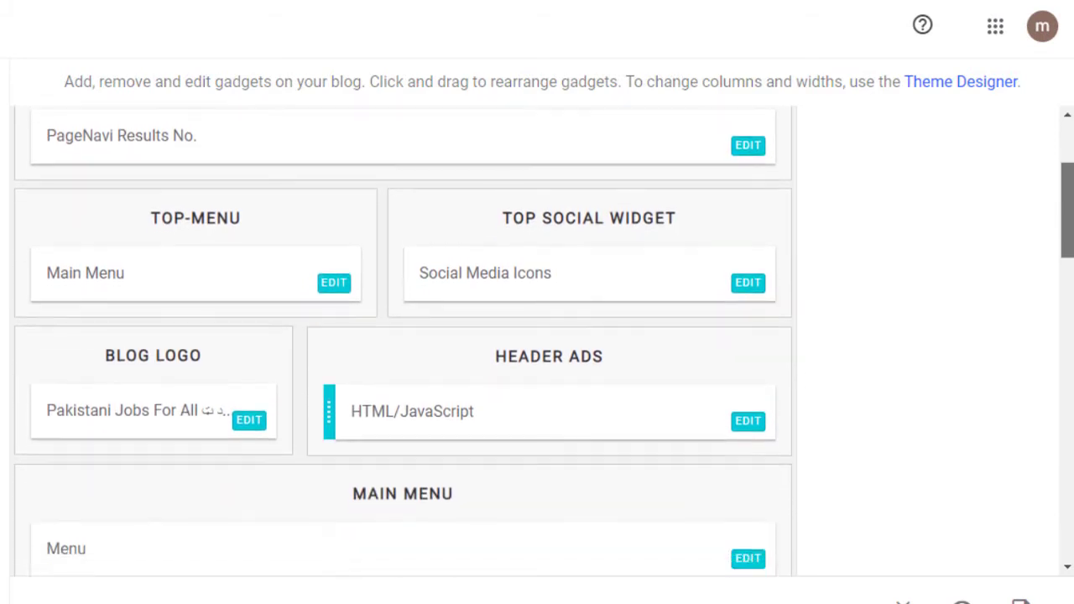
scroll(606, 238, "down", 7)
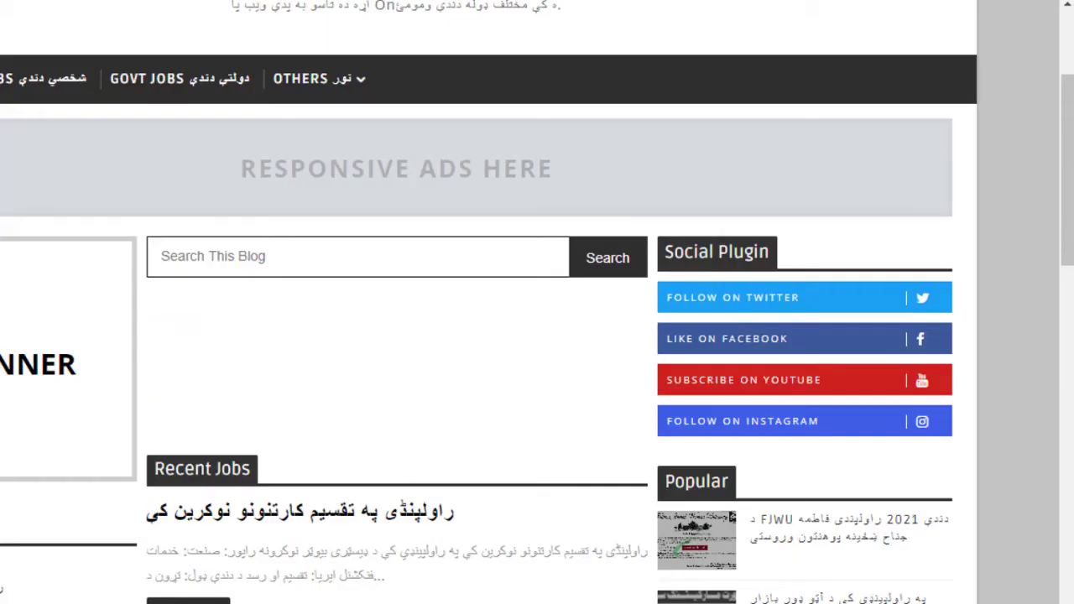
scroll(867, 479, "up", 2)
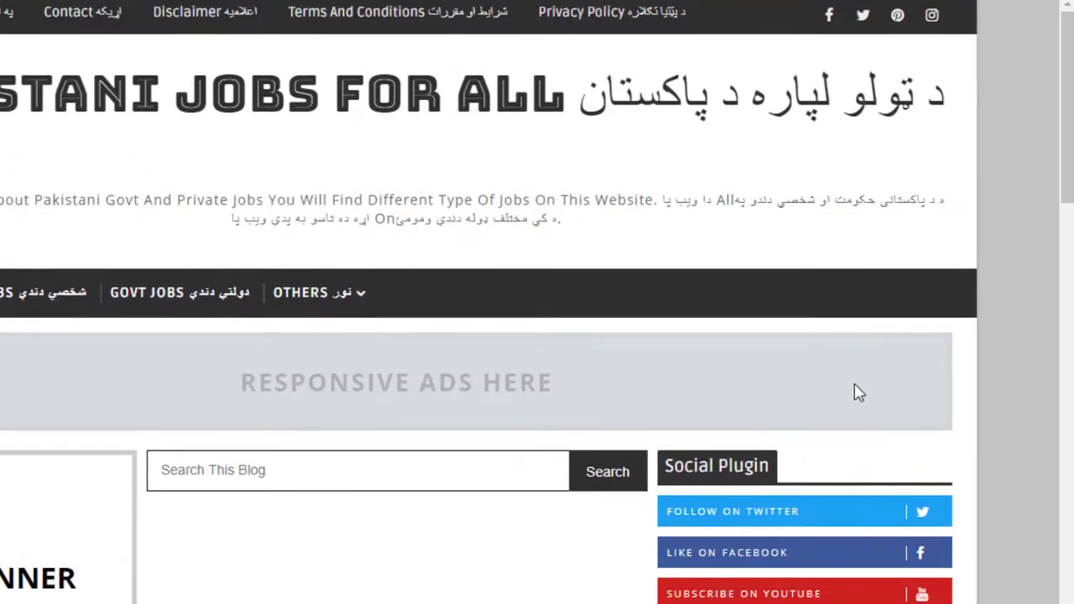
scroll(767, 249, "down", 2)
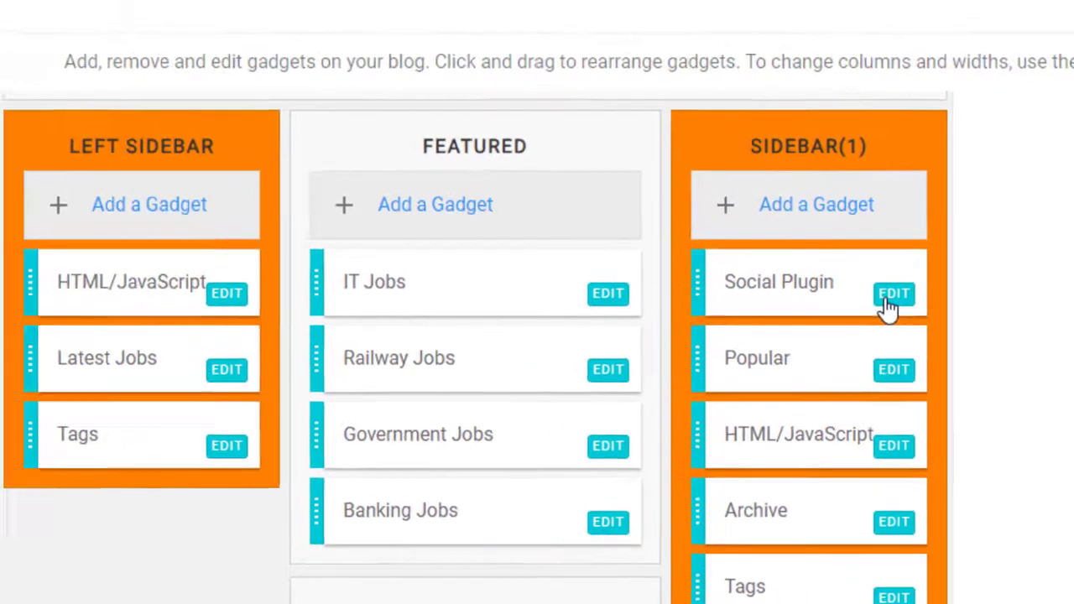
left_click(891, 296)
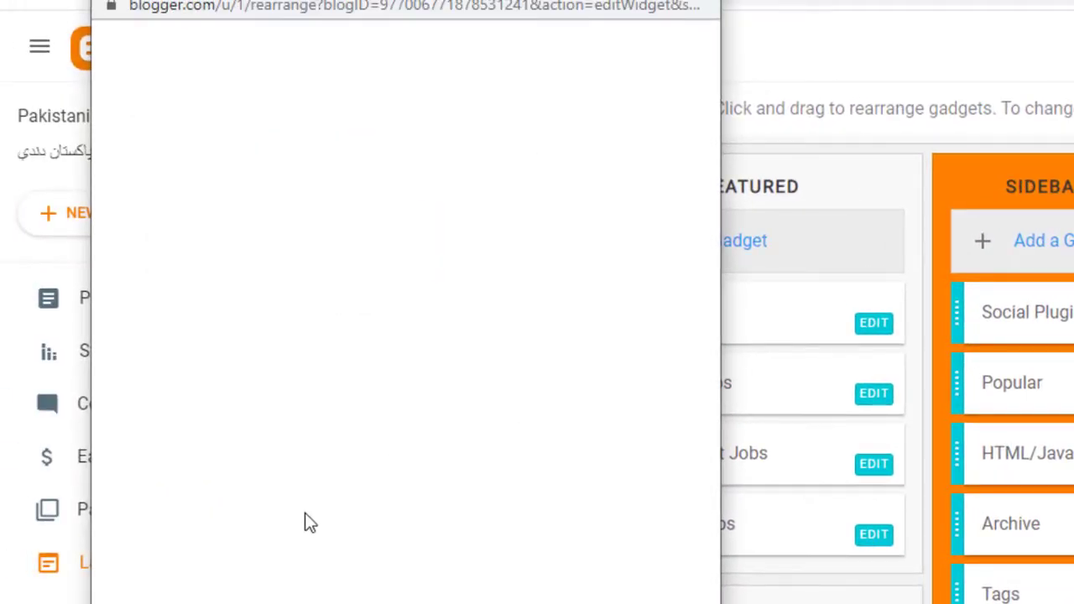
scroll(432, 422, "down", 3)
scroll(432, 422, "up", 3)
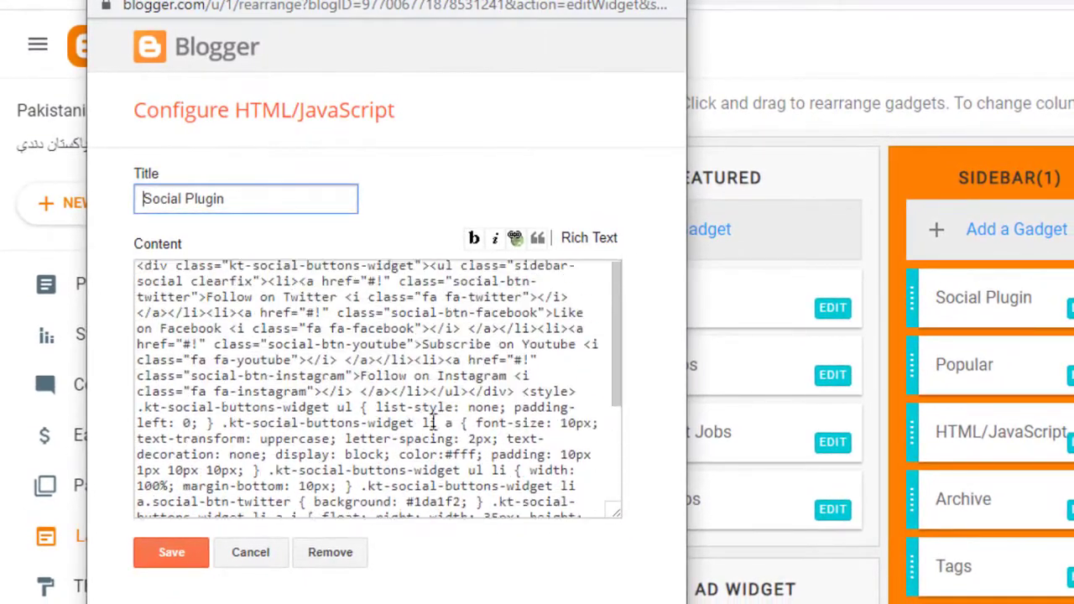
scroll(342, 502, "down", 4)
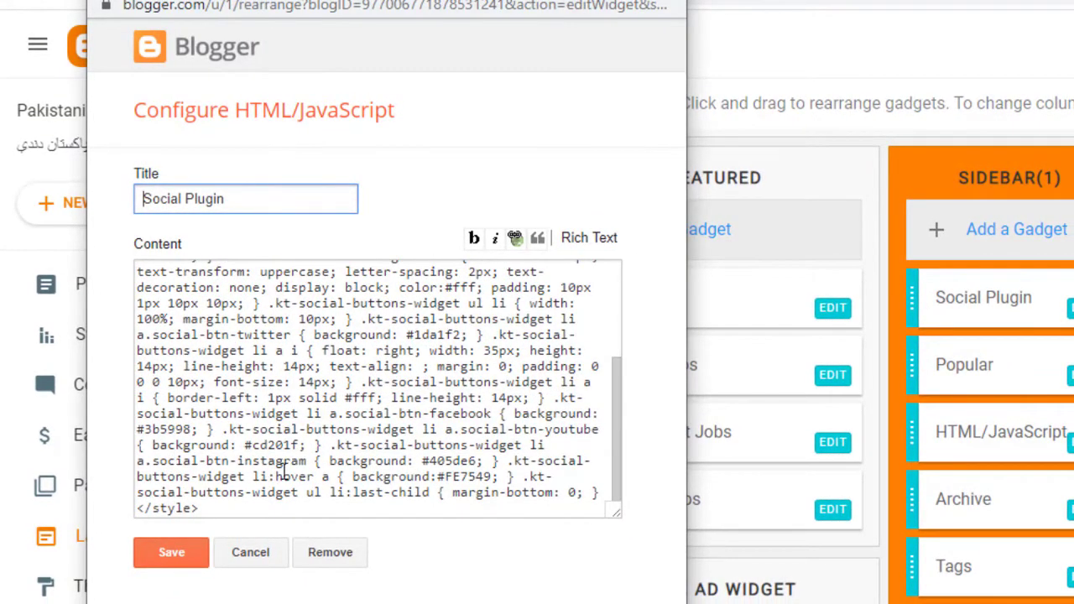
scroll(285, 475, "up", 4)
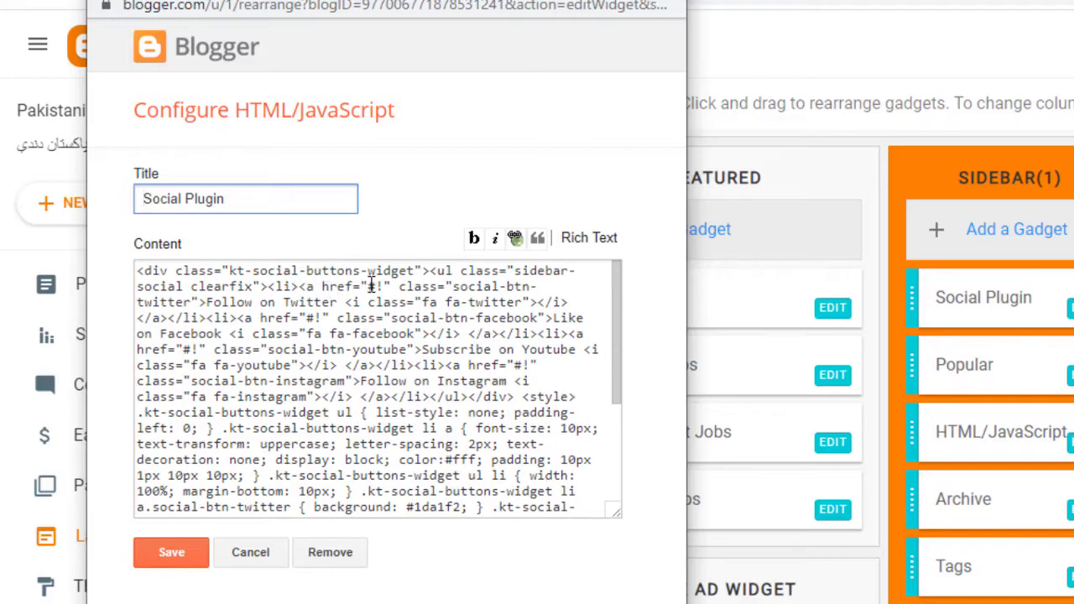
left_click_drag(323, 286, 361, 287)
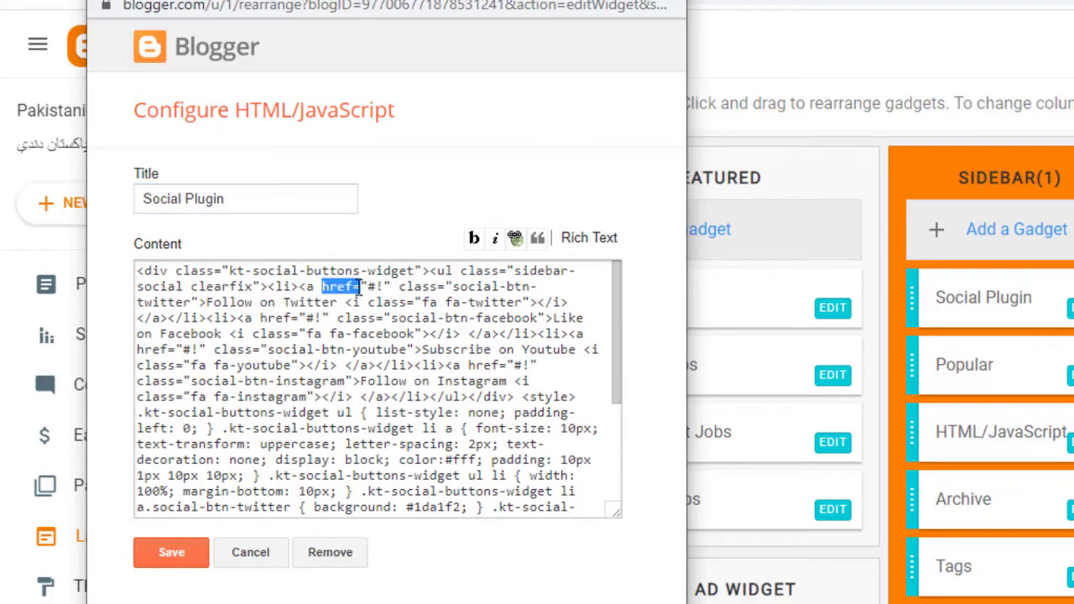
left_click(361, 287)
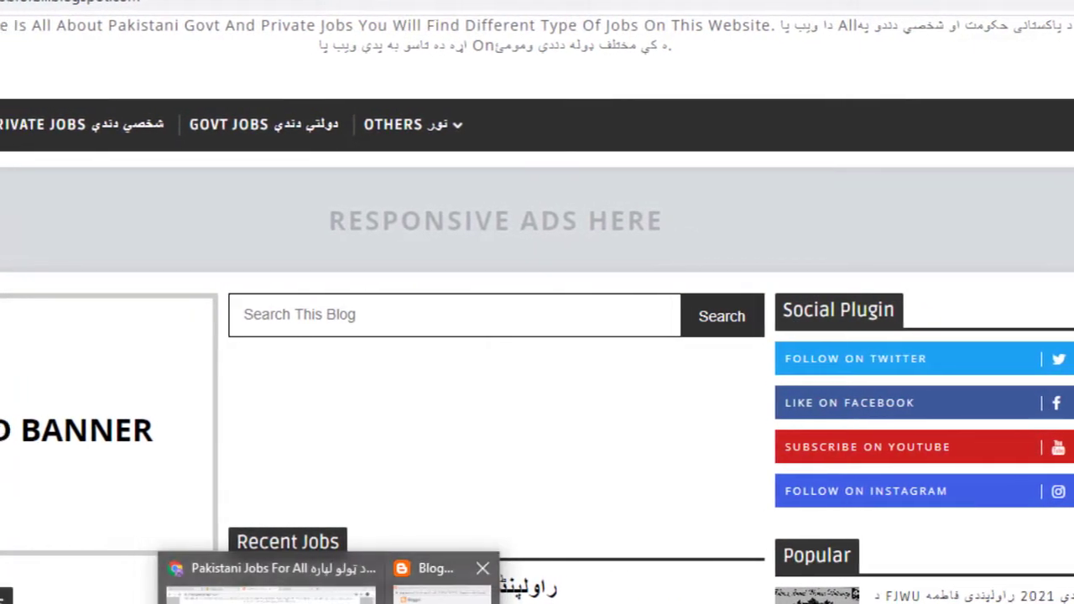
left_click(407, 568)
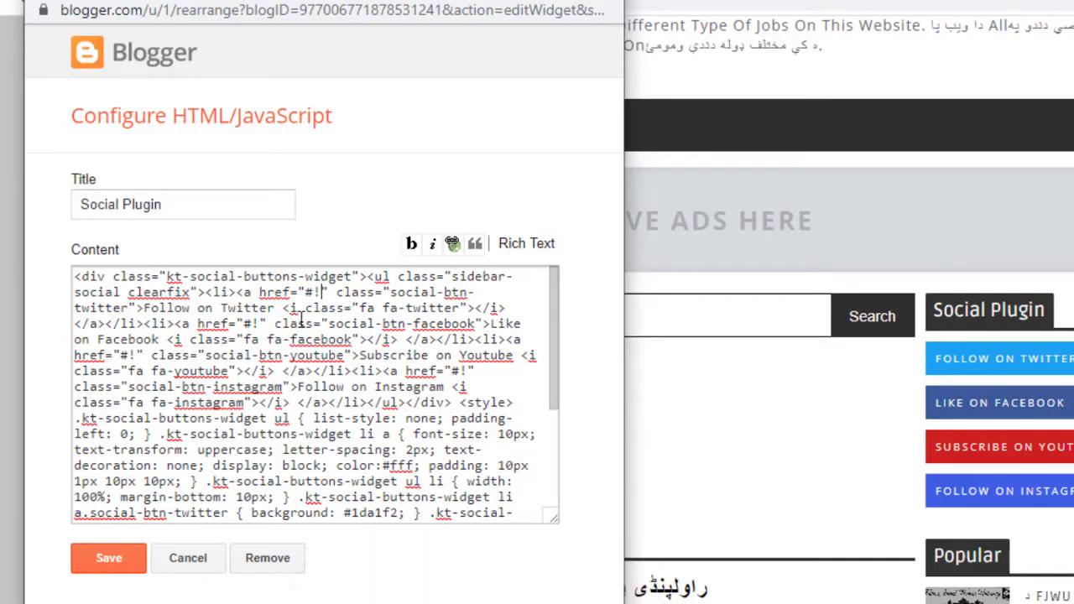
key("BackSpace")
key("BackSpace")
type("www.")
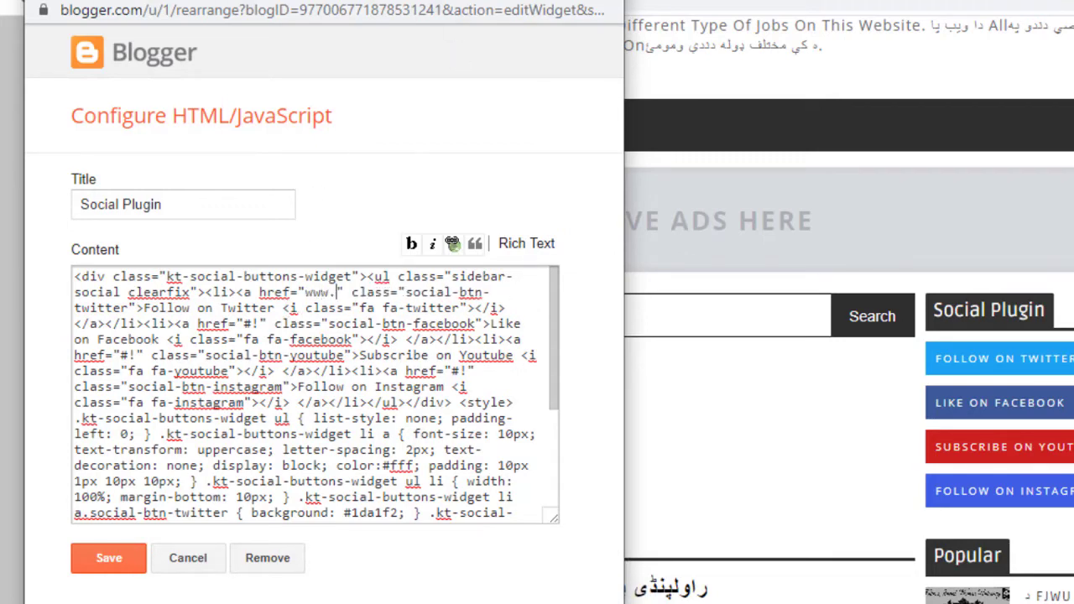
Search for twitter in a new browser tab, open the Twitter login page and copy its address
left_click(403, 591)
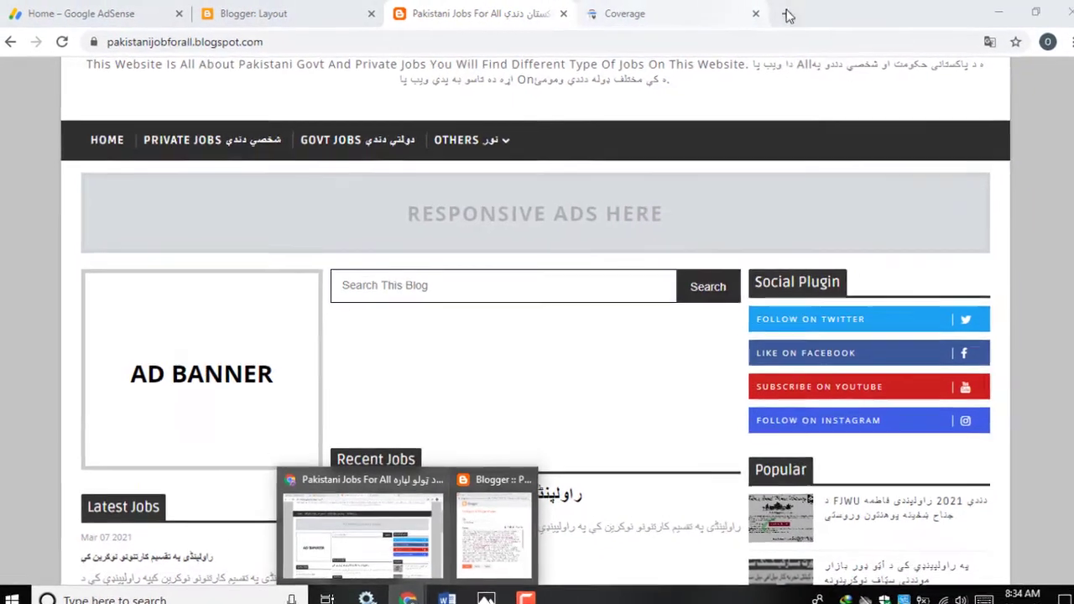
left_click(787, 14)
type("twi")
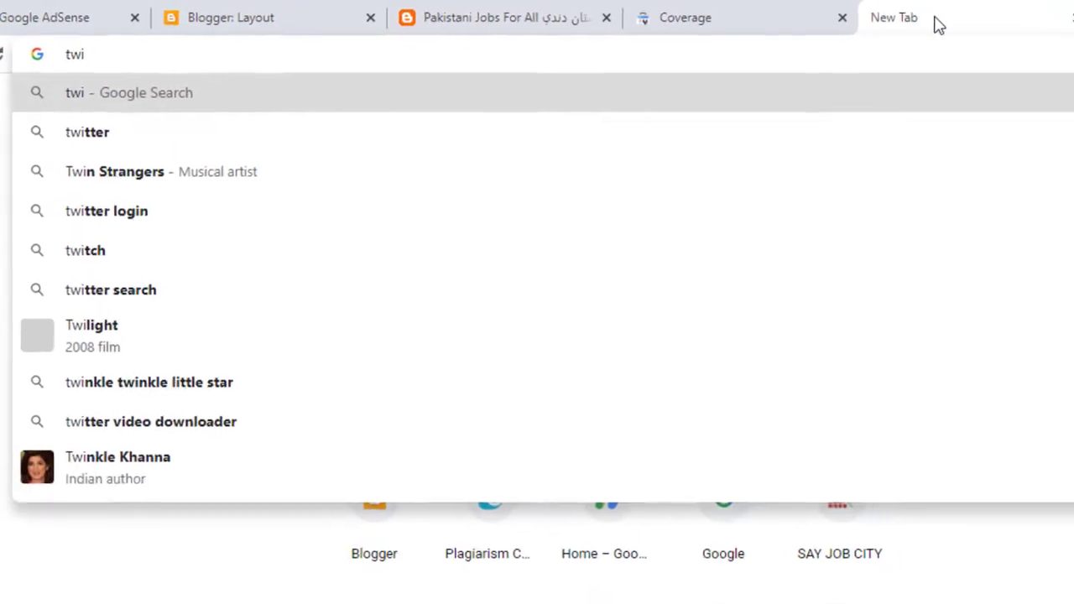
key("Down")
key("Return")
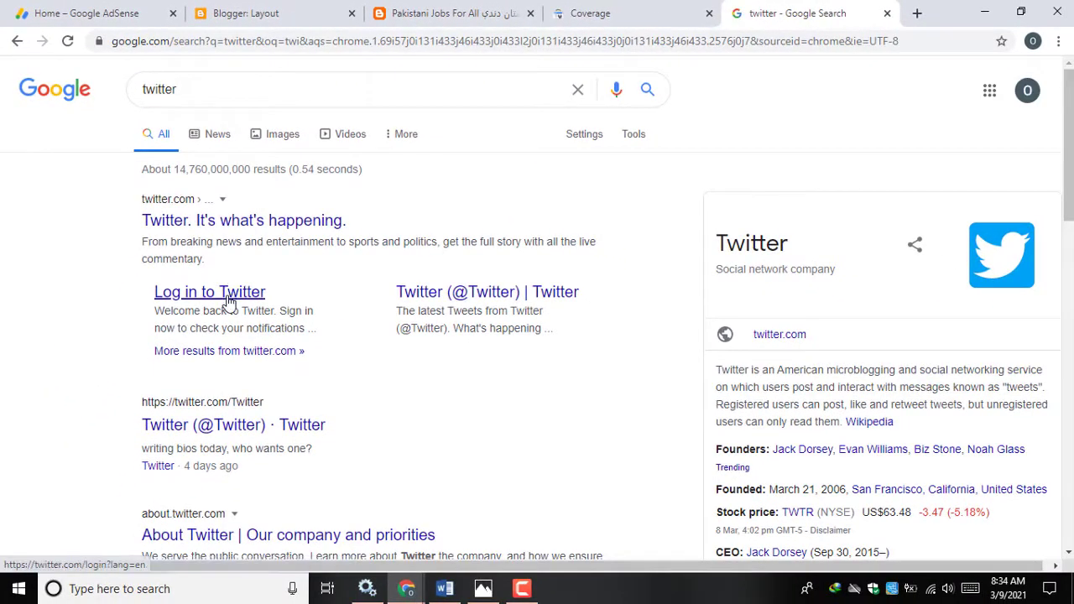
left_click(229, 302)
left_click(270, 50)
key("ctrl+c")
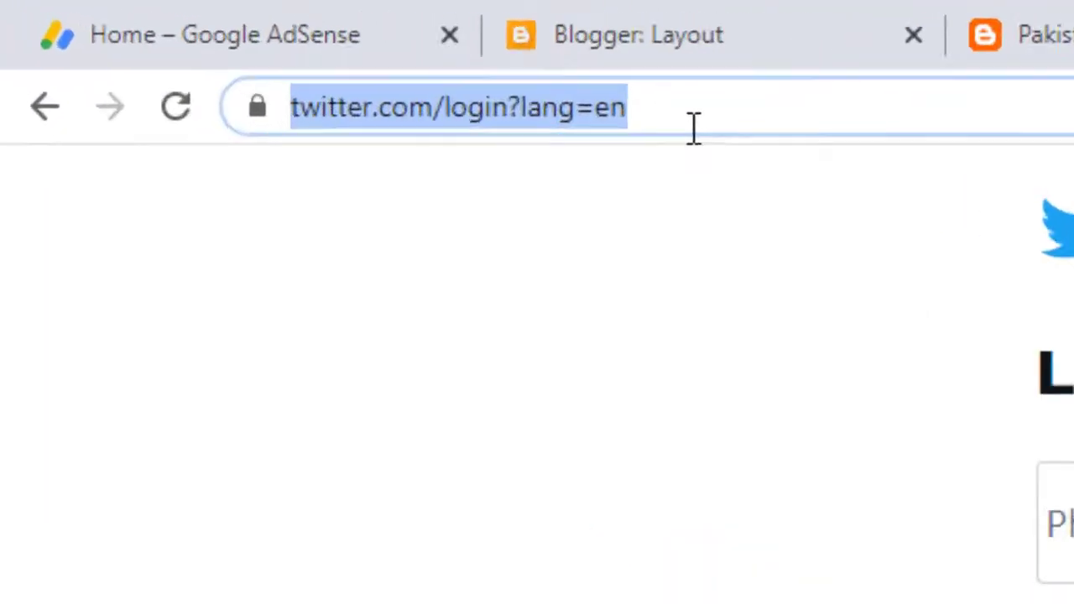
left_click(1040, 34)
left_click(759, 17)
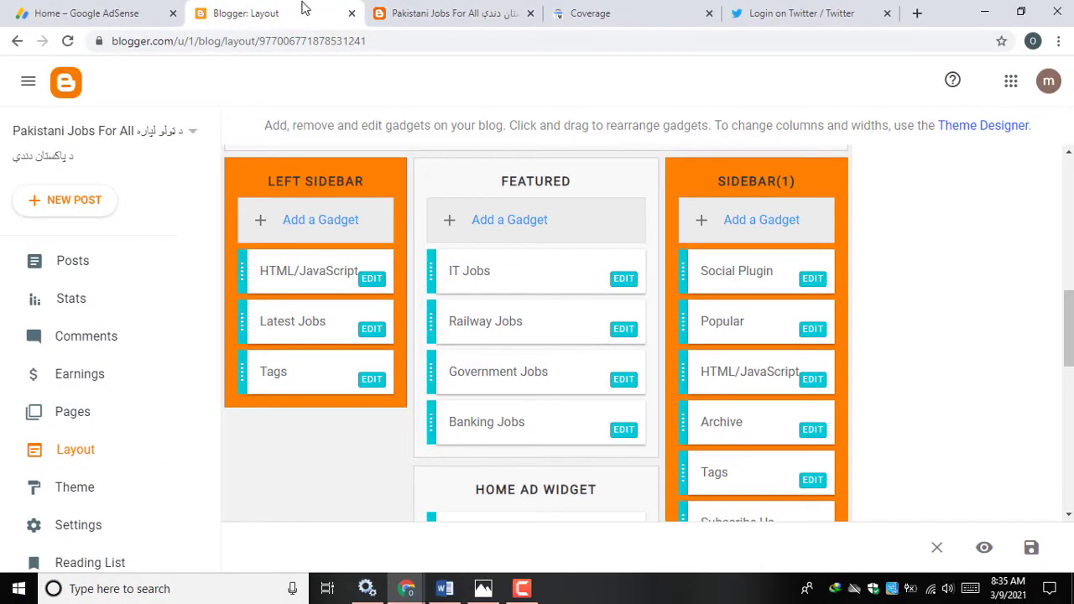
mouse_move(407, 587)
left_click(491, 512)
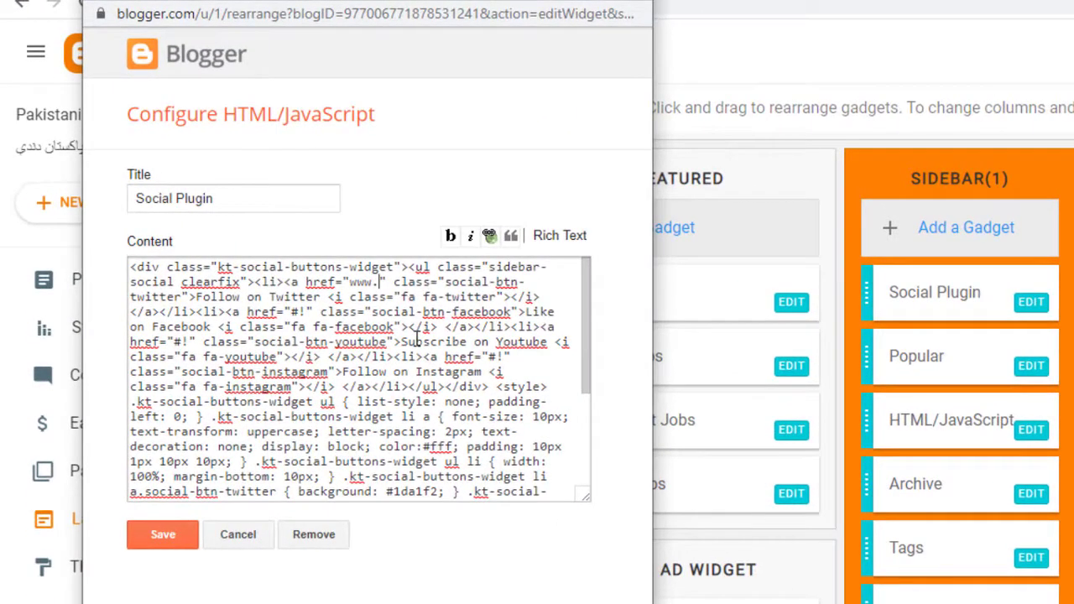
key("BackSpace")
key("BackSpace")
key("BackSpace")
key("BackSpace")
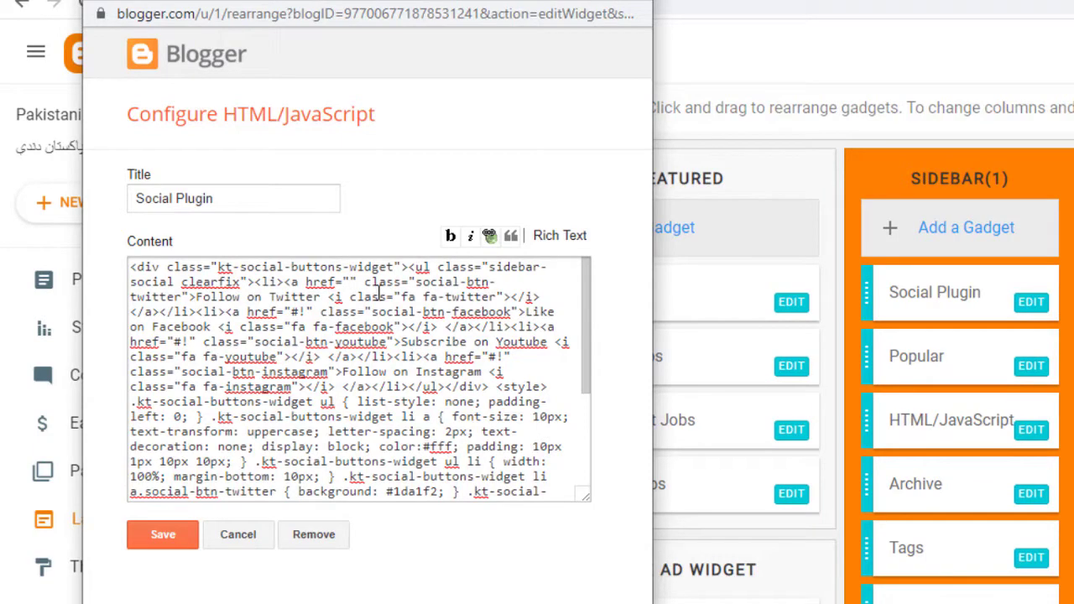
key("ctrl+v")
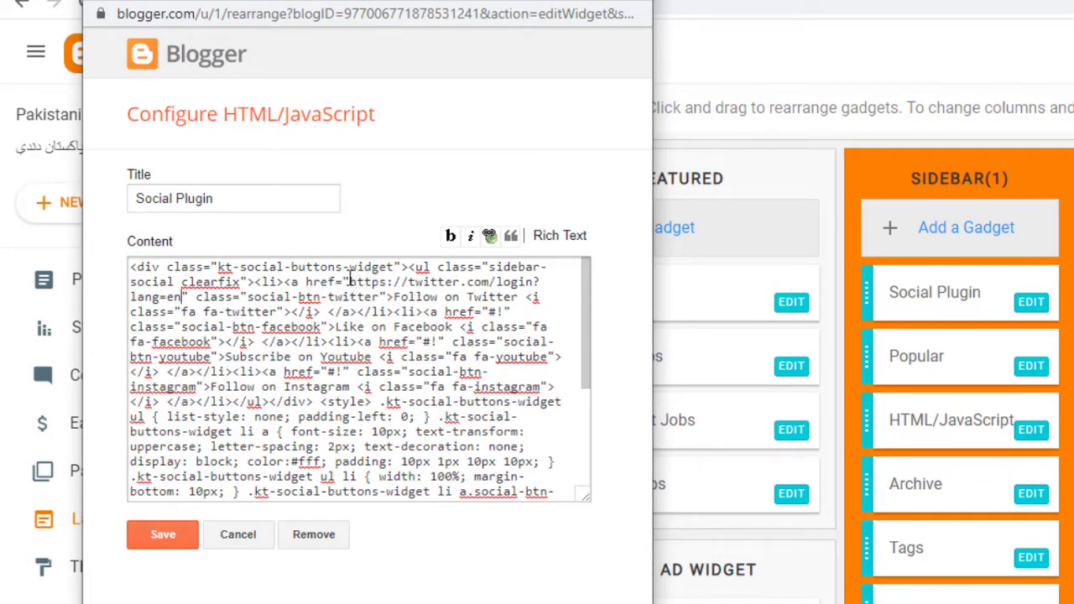
Save the edited Social Plugin gadget and go back from the Twitter login page to the blog's home page
left_click_drag(366, 282, 451, 280)
left_click(451, 280)
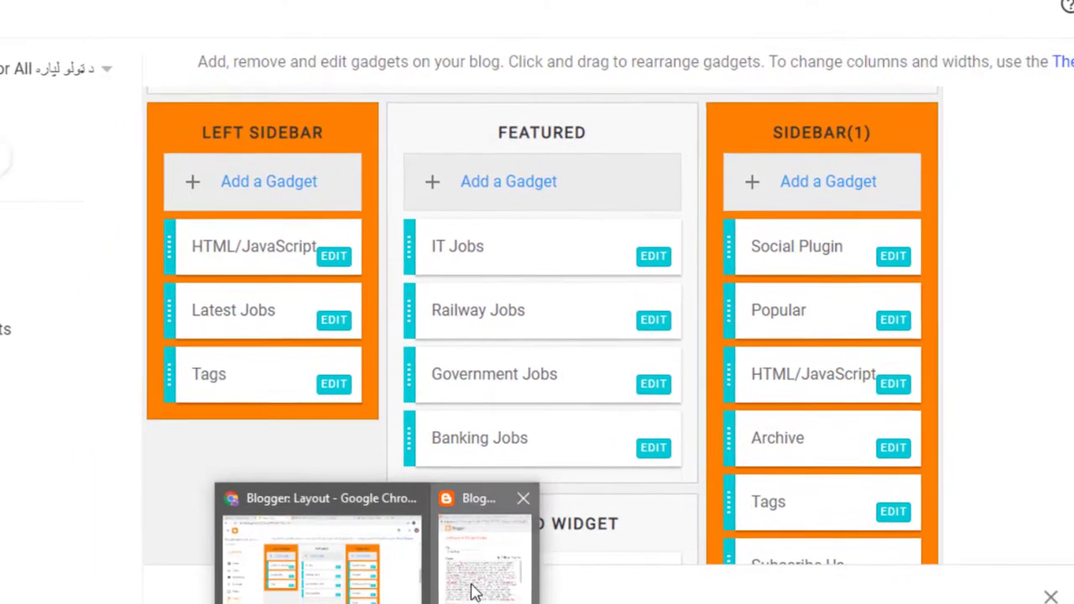
left_click(420, 597)
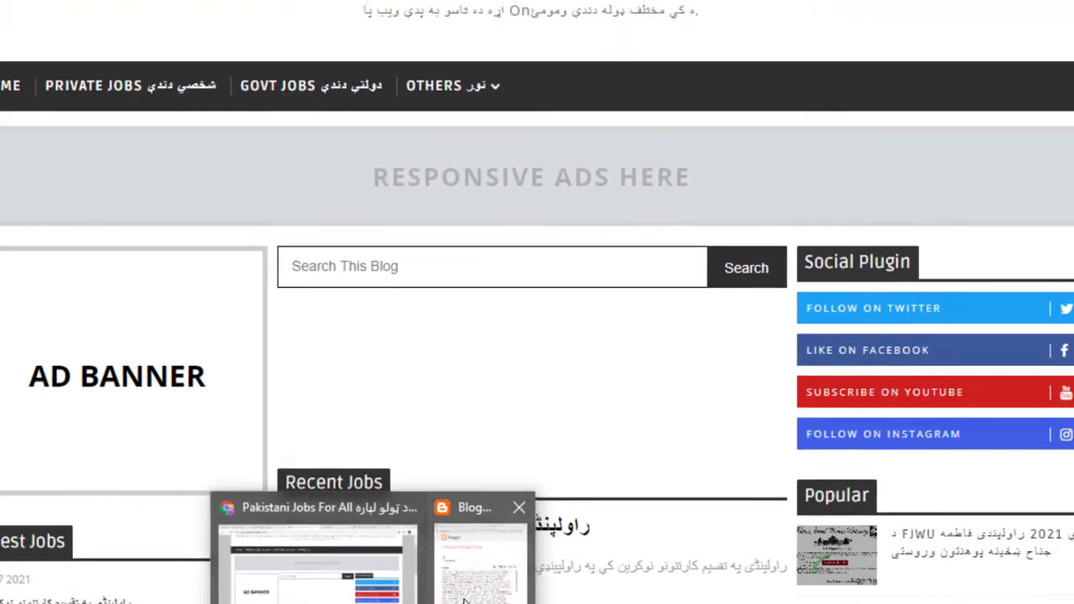
left_click(474, 570)
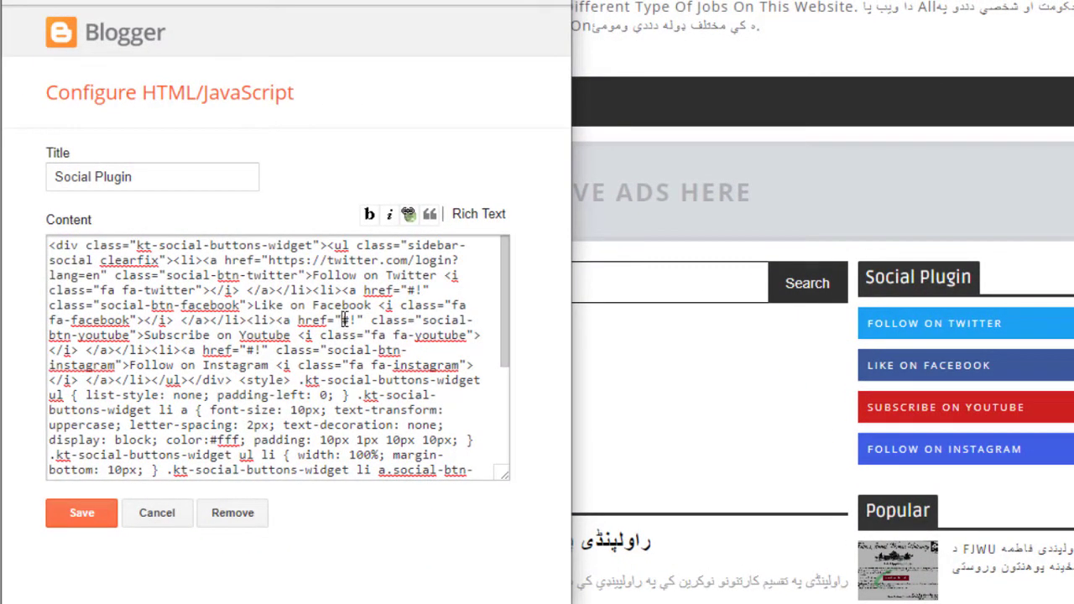
left_click(76, 520)
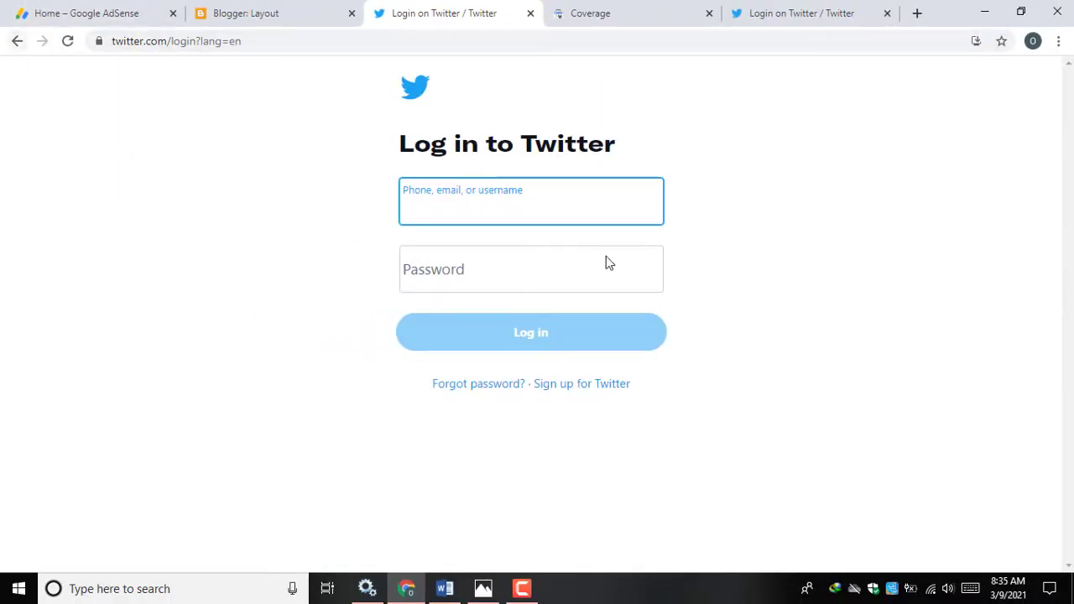
left_click(12, 42)
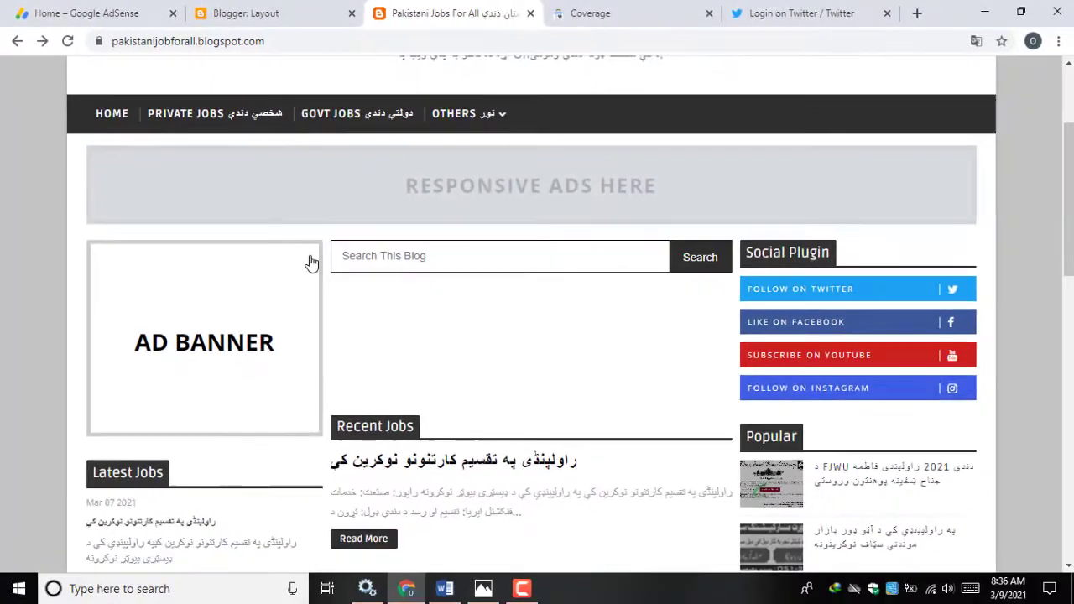
Remove the Social Plugin gadget from Sidebar(1) in the blog's layout and reload the blog's home page
left_click(259, 8)
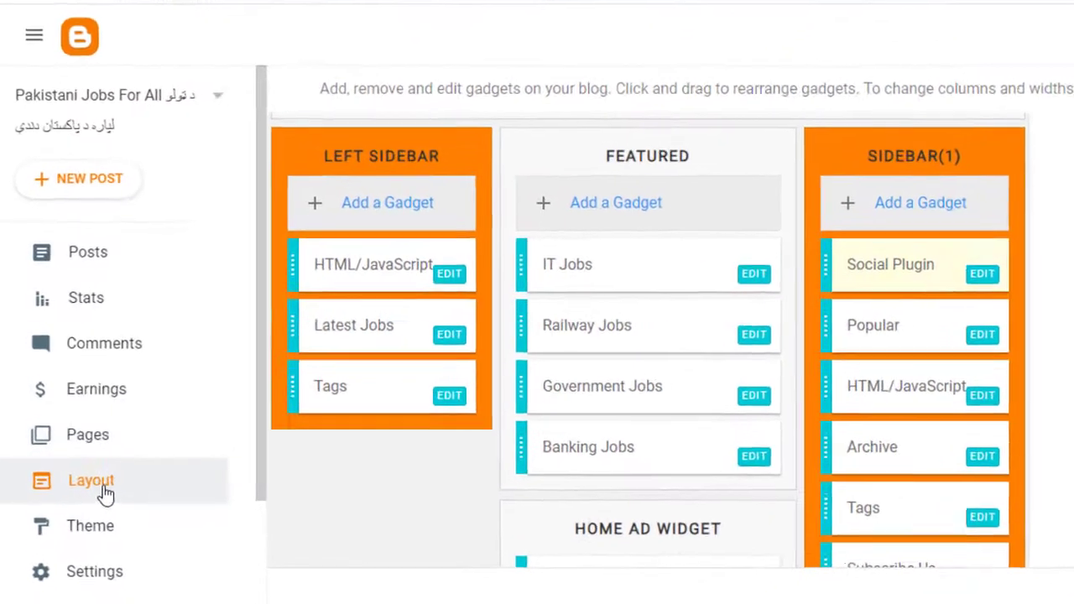
left_click(83, 451)
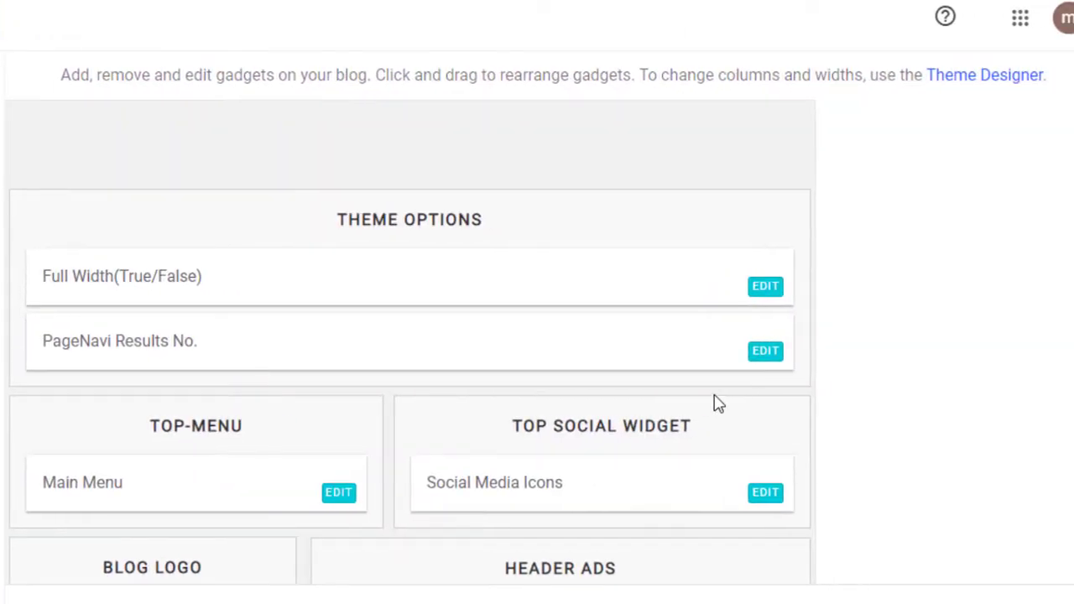
scroll(976, 398, "down", 5)
scroll(712, 394, "down", 4)
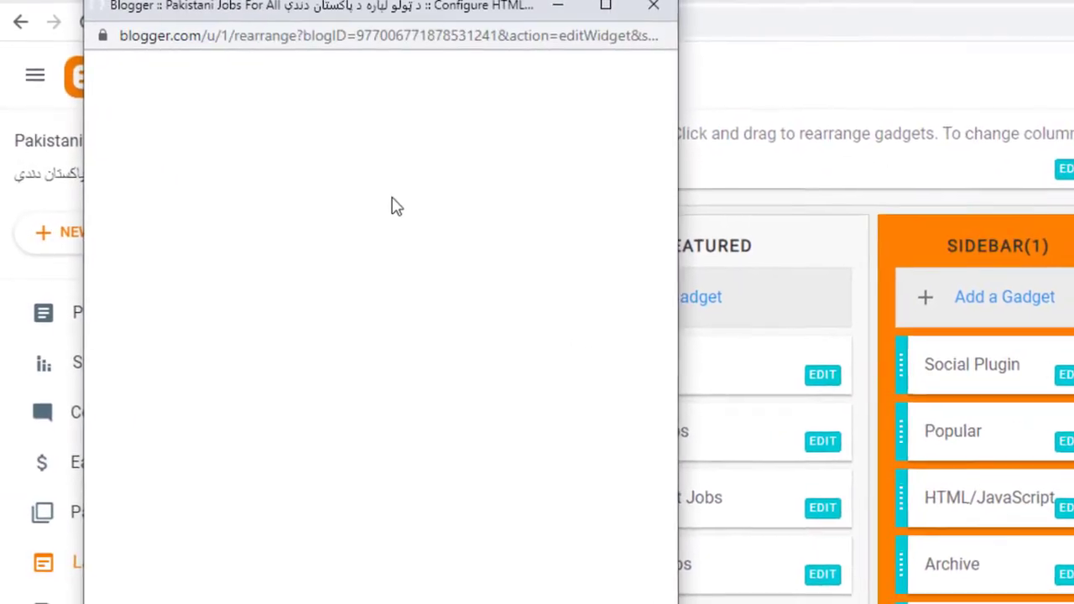
scroll(165, 270, "down", 3)
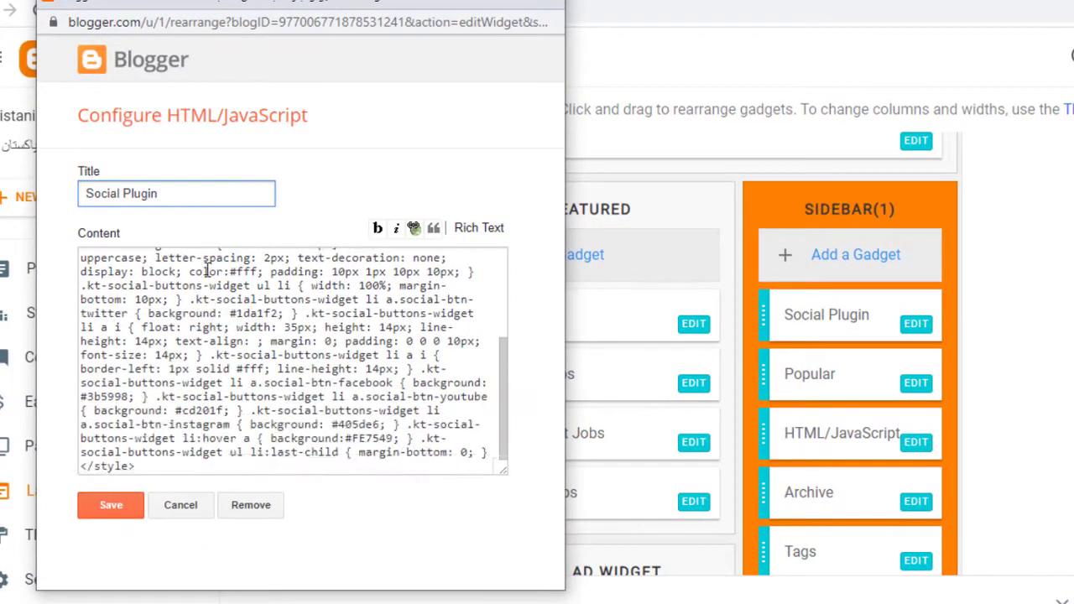
scroll(400, 408, "up", 3)
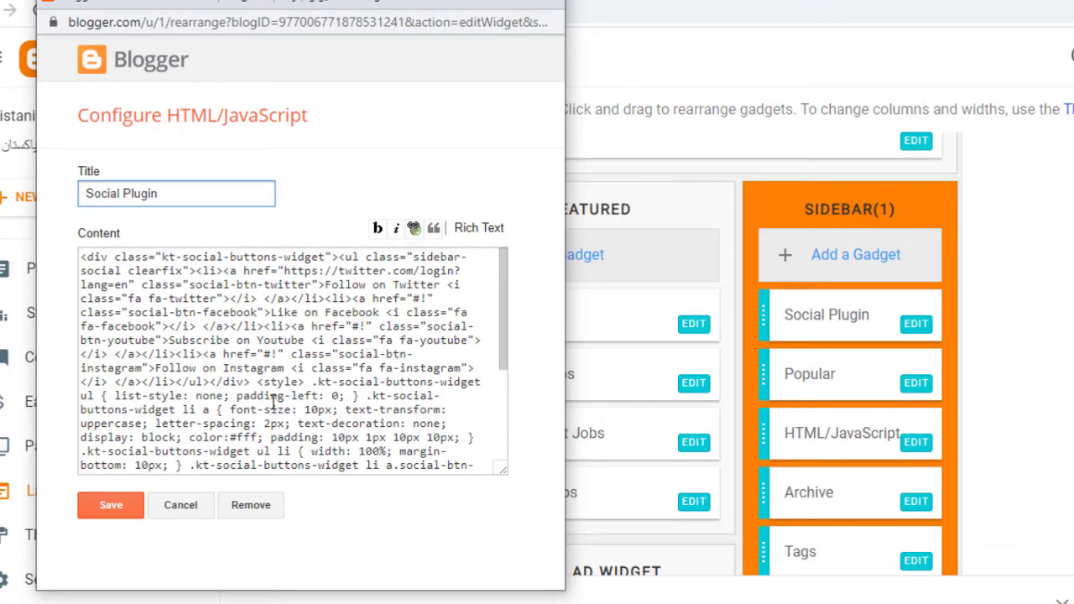
left_click(252, 506)
left_click(392, 139)
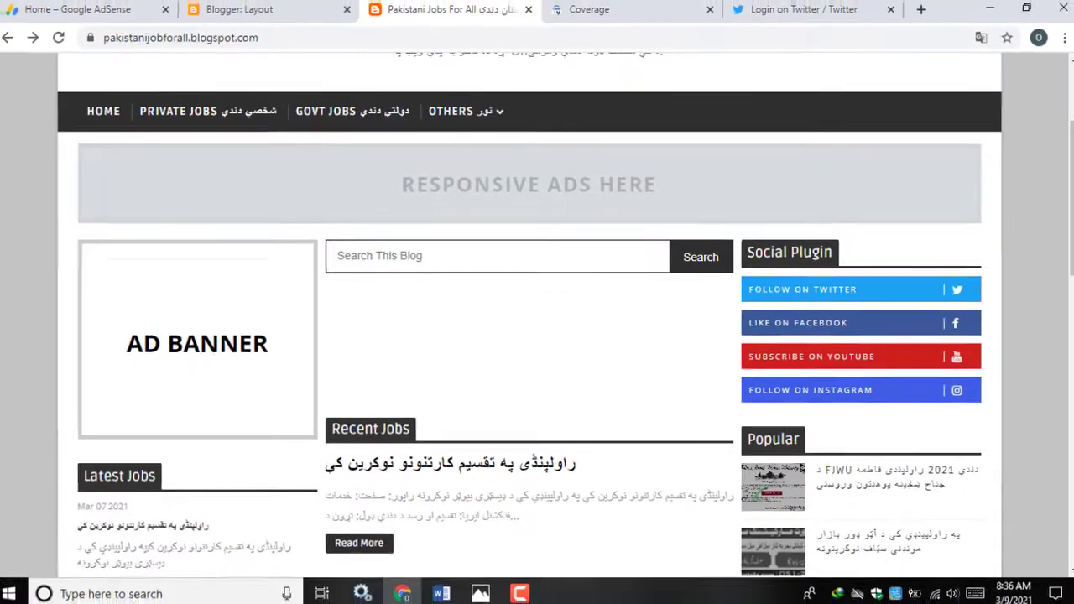
right_click(3, 263)
left_click(42, 309)
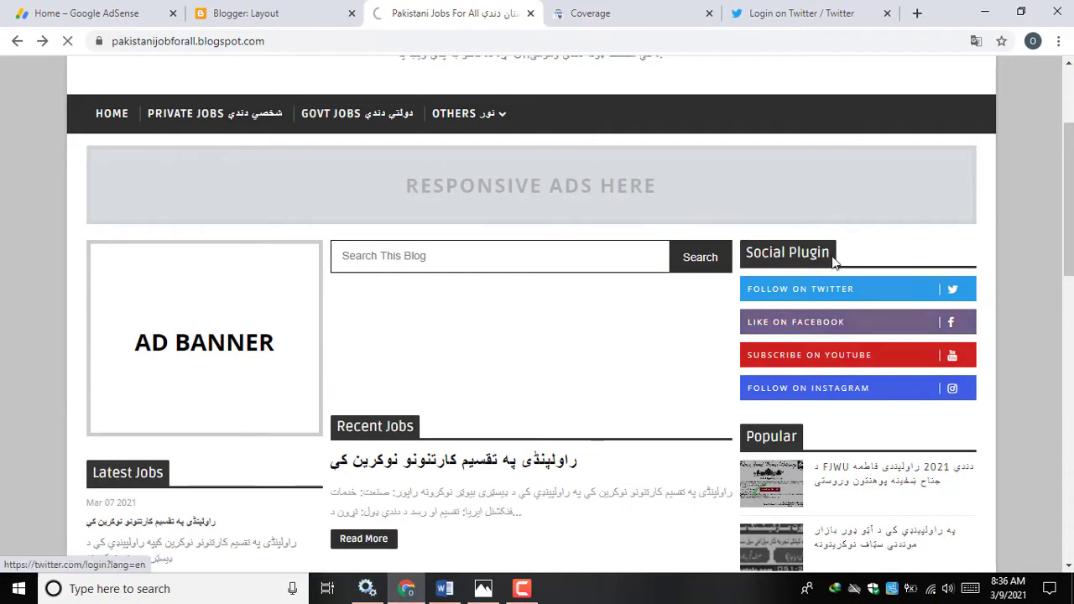
Switch to the Word document, select the Font Awesome 4.7.0 stylesheet link code above Style 1, and return to the browser
scroll(860, 417, "down", 2)
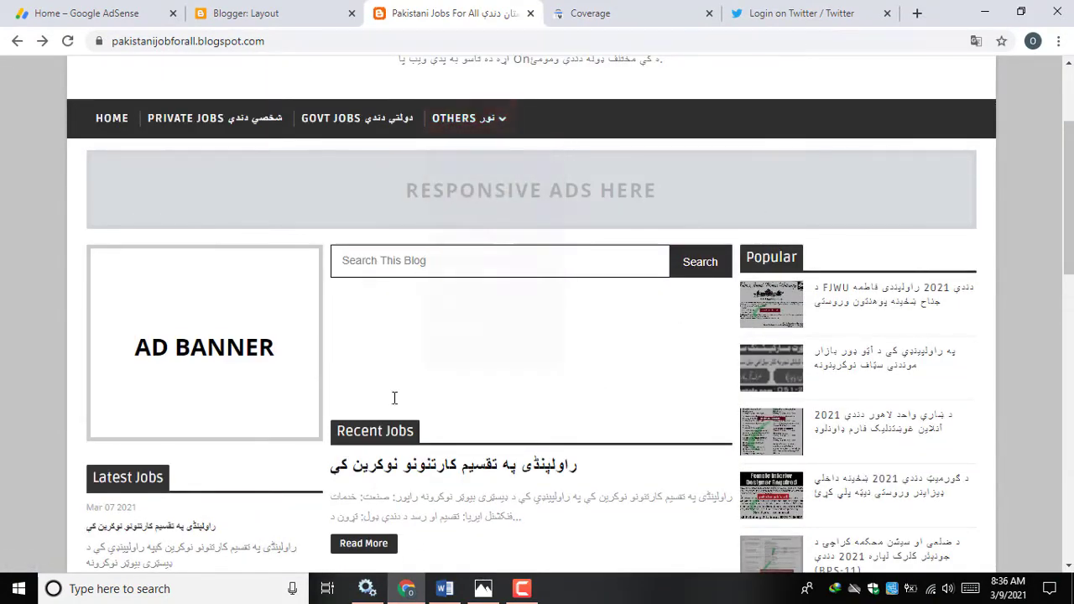
left_click(447, 587)
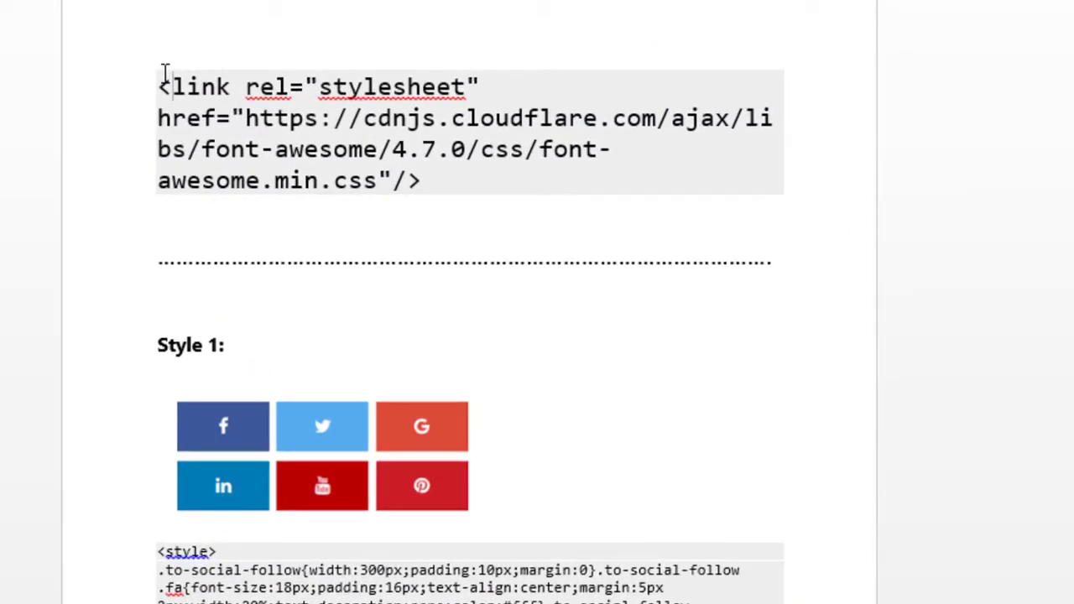
left_click_drag(165, 72, 518, 198)
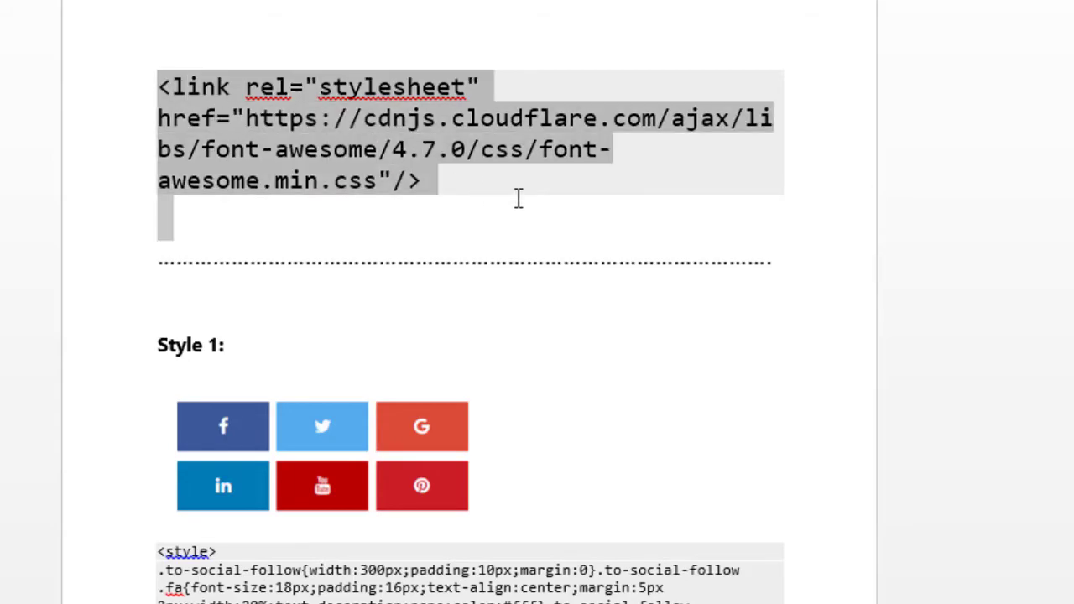
left_click(406, 588)
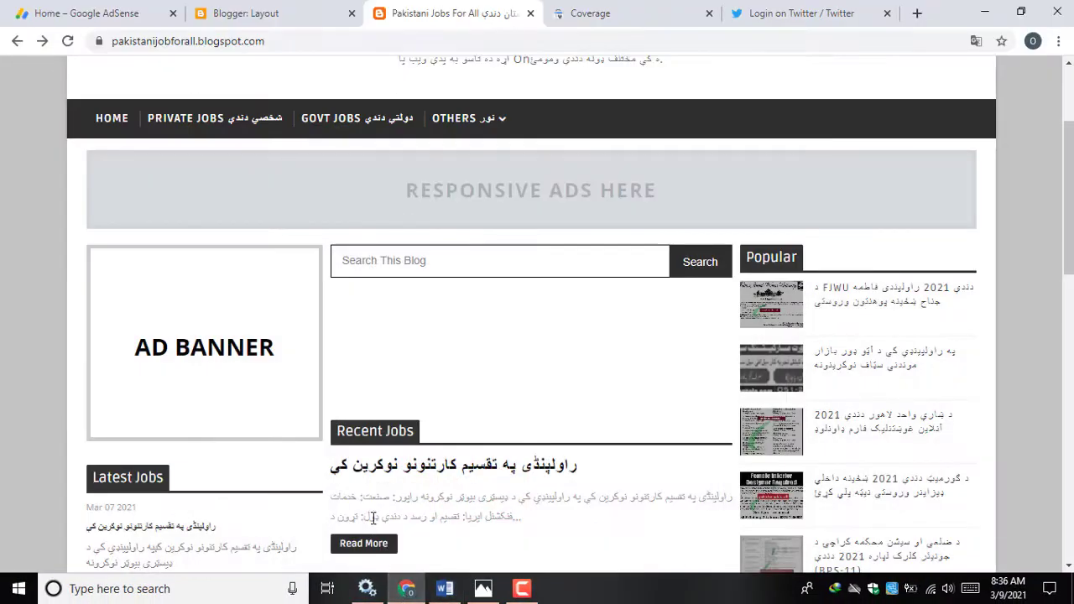
Open the blog's current theme in Blogger for HTML editing
left_click(259, 12)
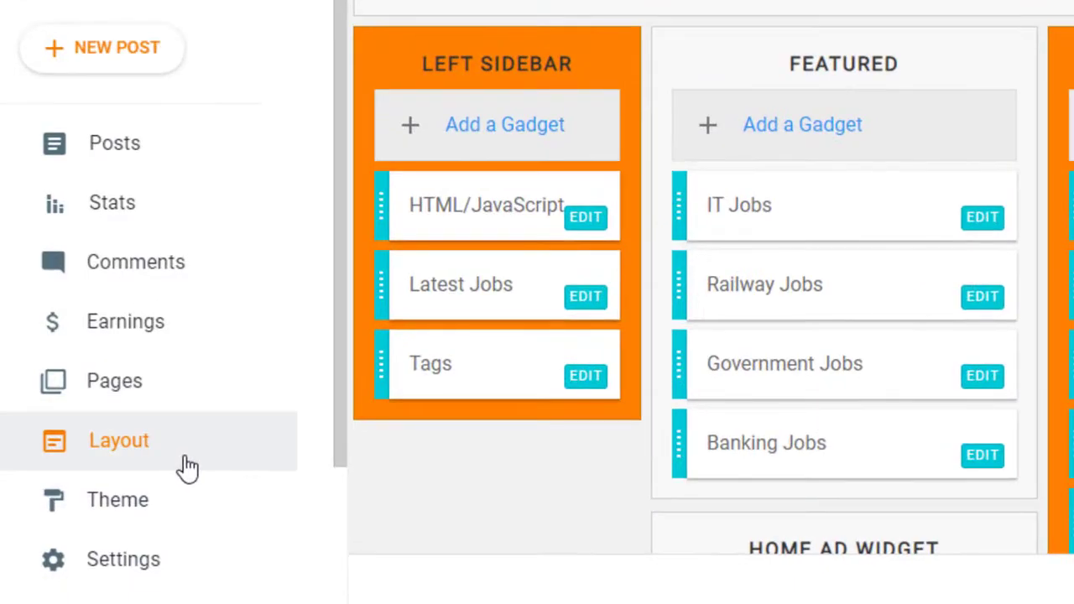
scroll(188, 467, "down", 2)
left_click(126, 391)
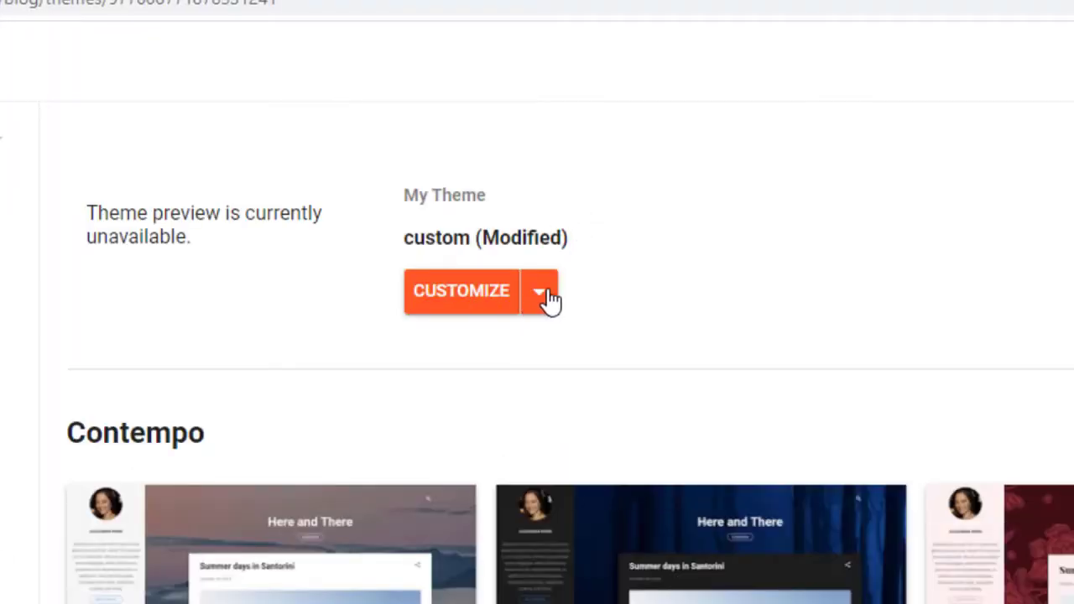
left_click(544, 304)
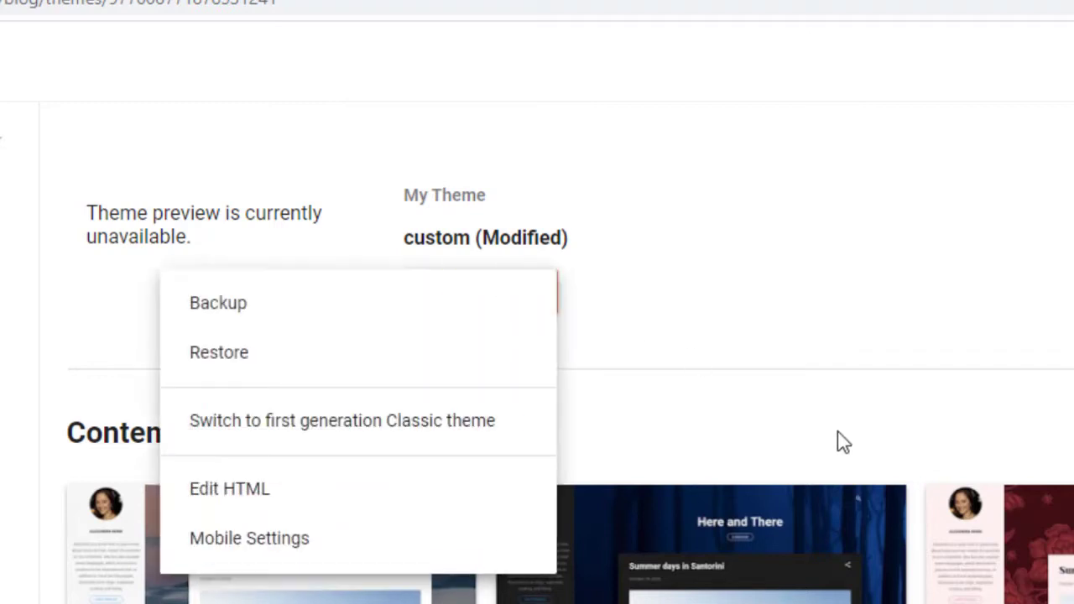
left_click(300, 503)
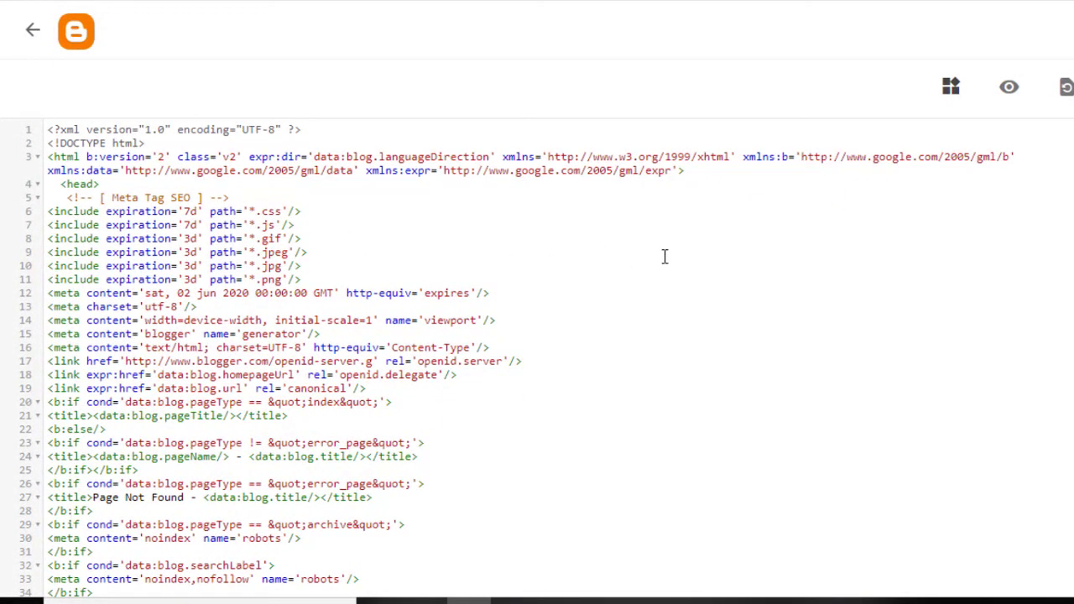
Search the theme's HTML code for /head
key("ctrl+f")
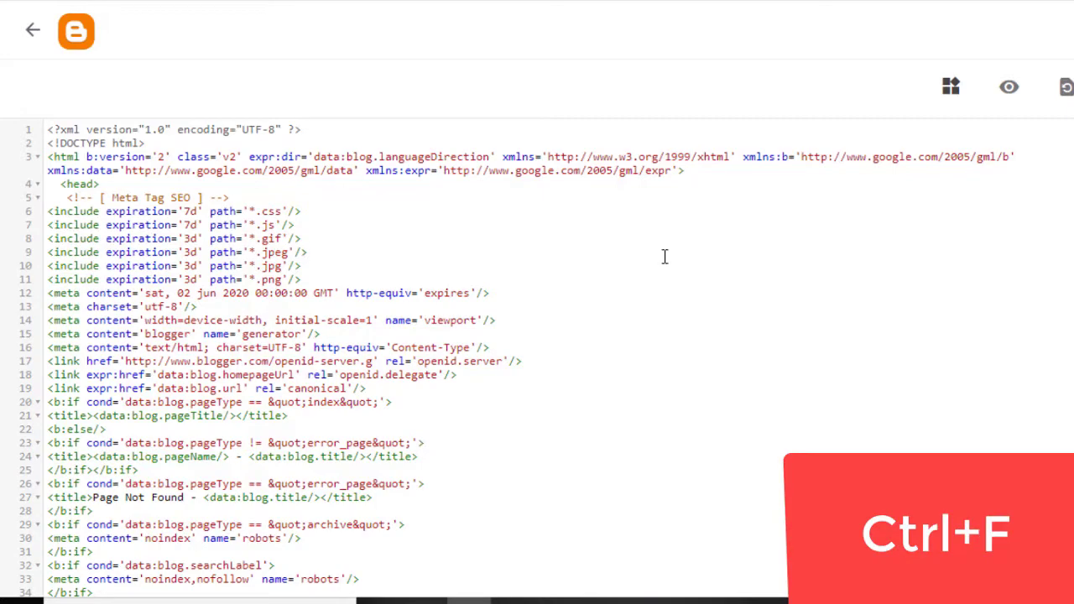
key("ctrl+f")
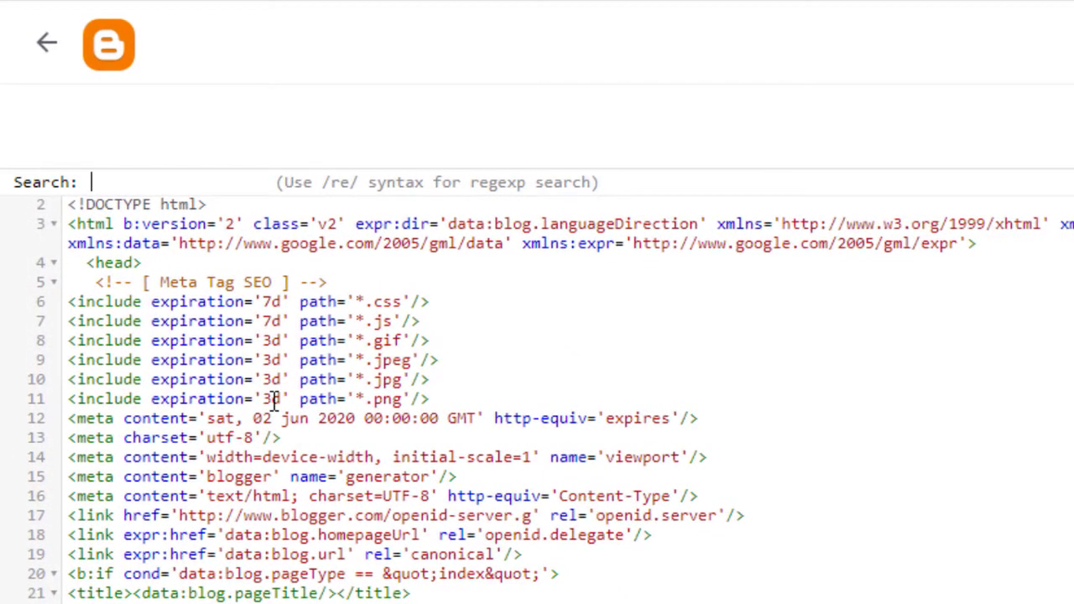
type("/")
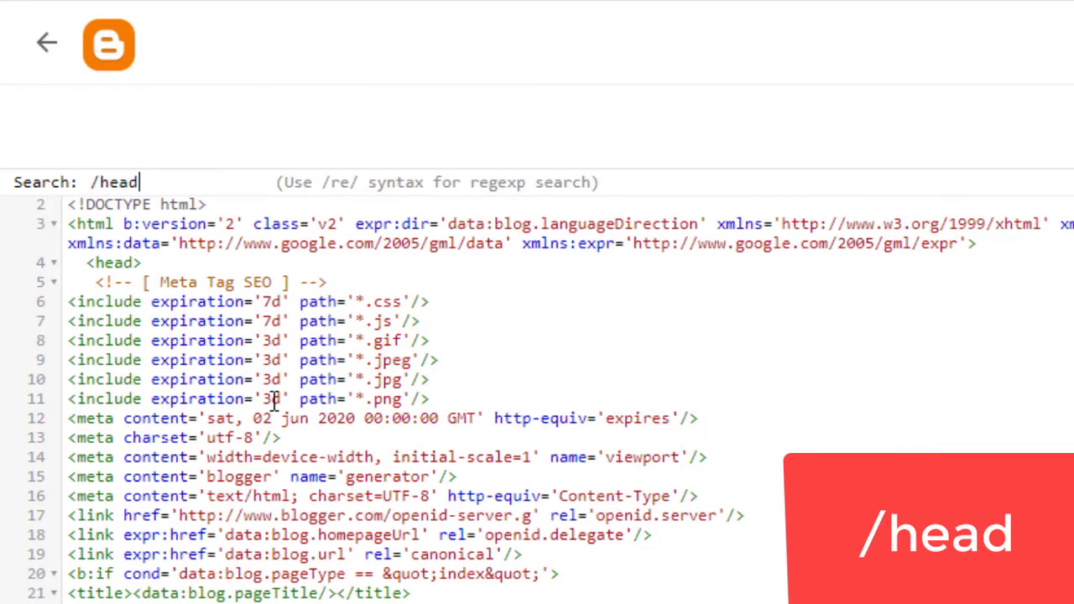
type("head")
key("Return")
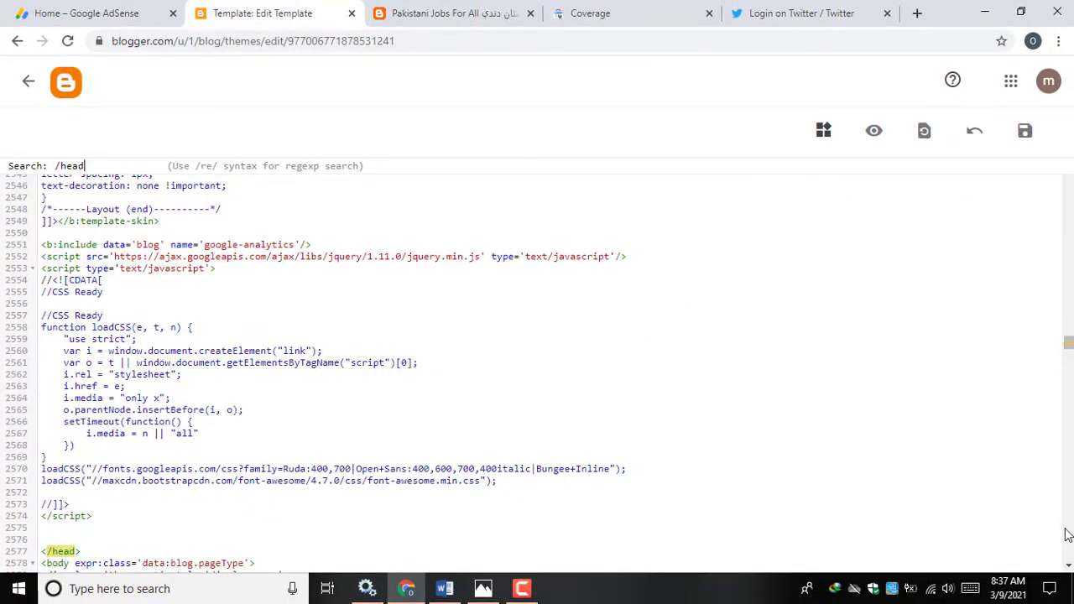
Place the cursor on empty line 2575 above the closing head tag and copy the selected stylesheet link from the Word document
left_click(1068, 568)
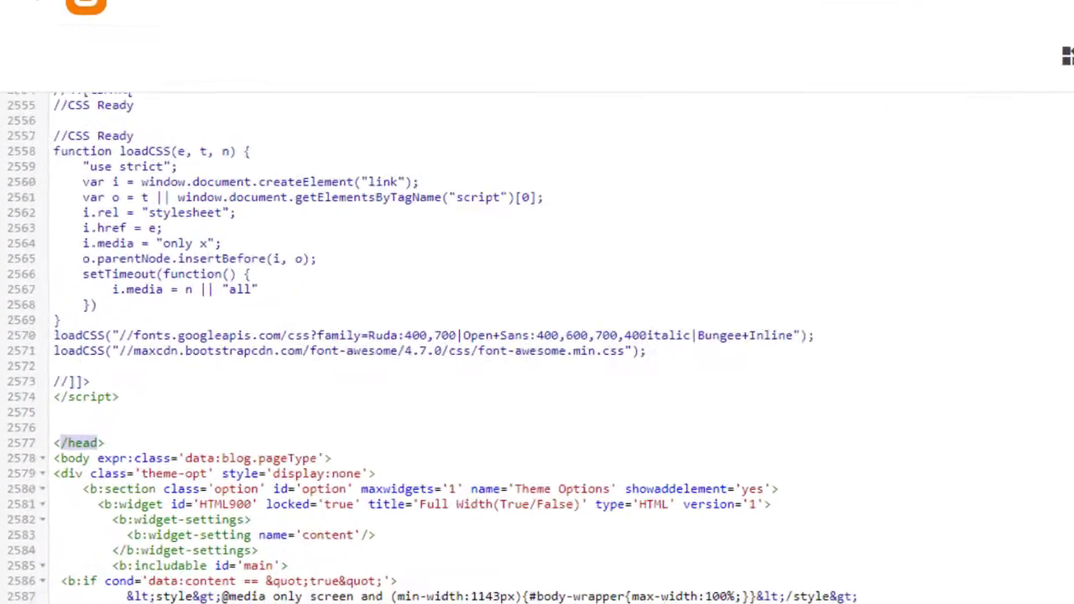
left_click(102, 451)
left_click(87, 429)
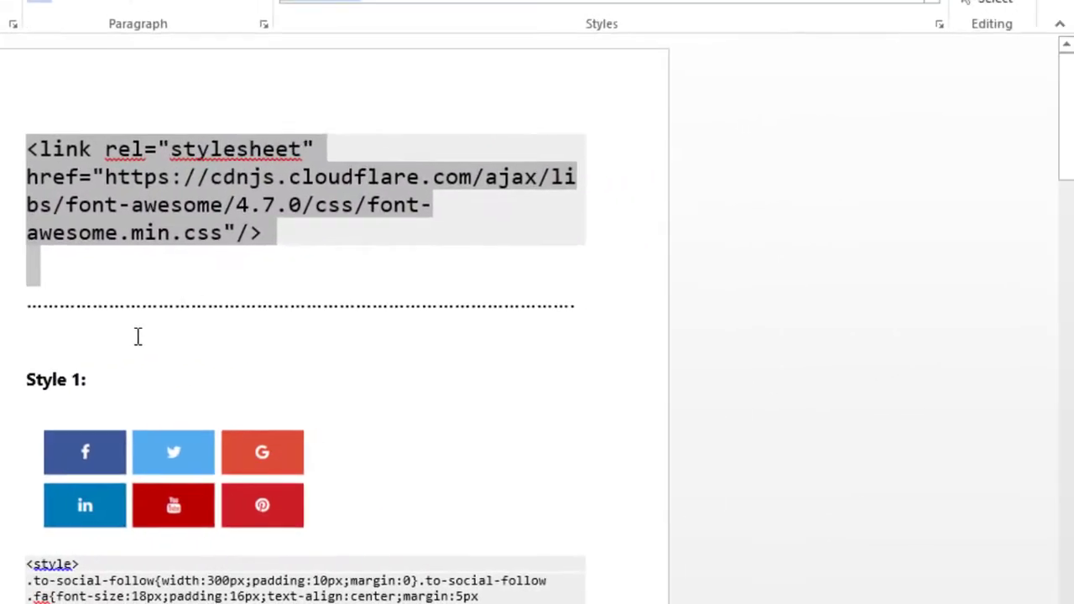
right_click(106, 220)
left_click(157, 256)
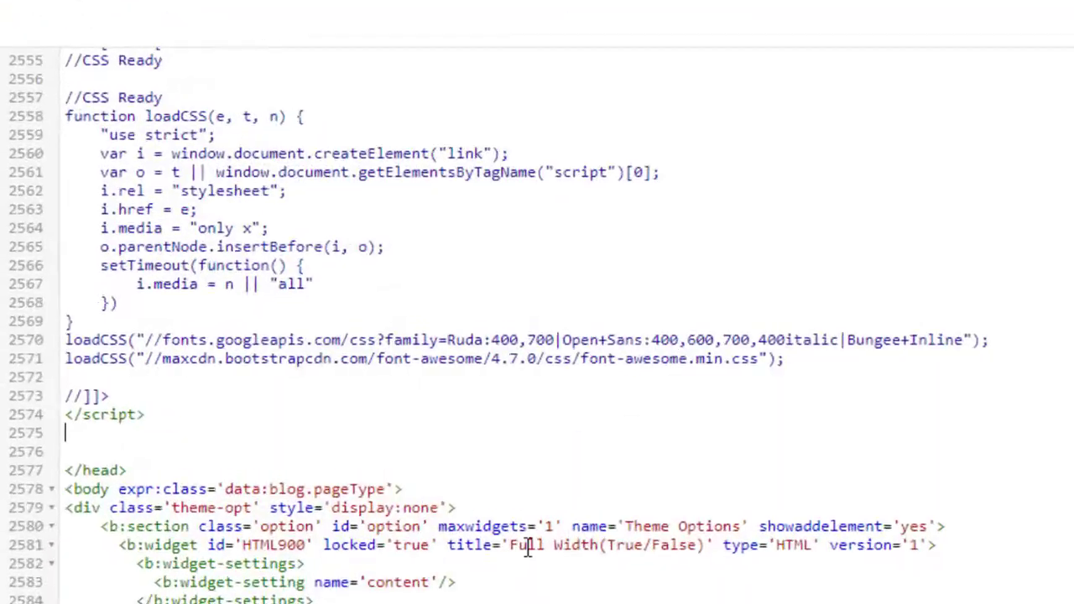
Paste the stylesheet link above the closing head tag, insert a blank line after </script>, and save the theme
key("ctrl+v")
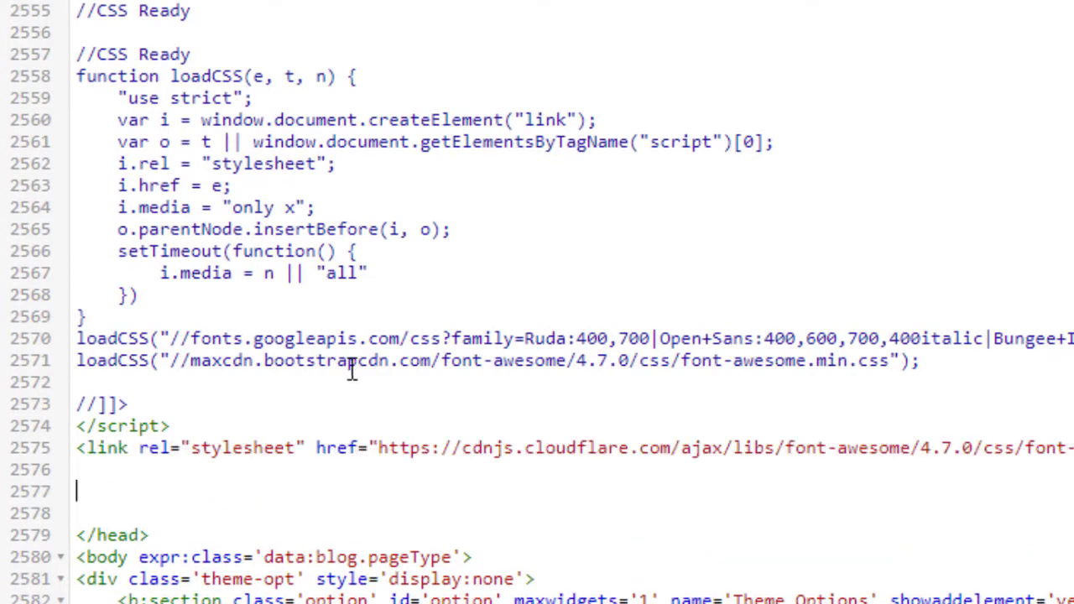
left_click(190, 426)
key("Return")
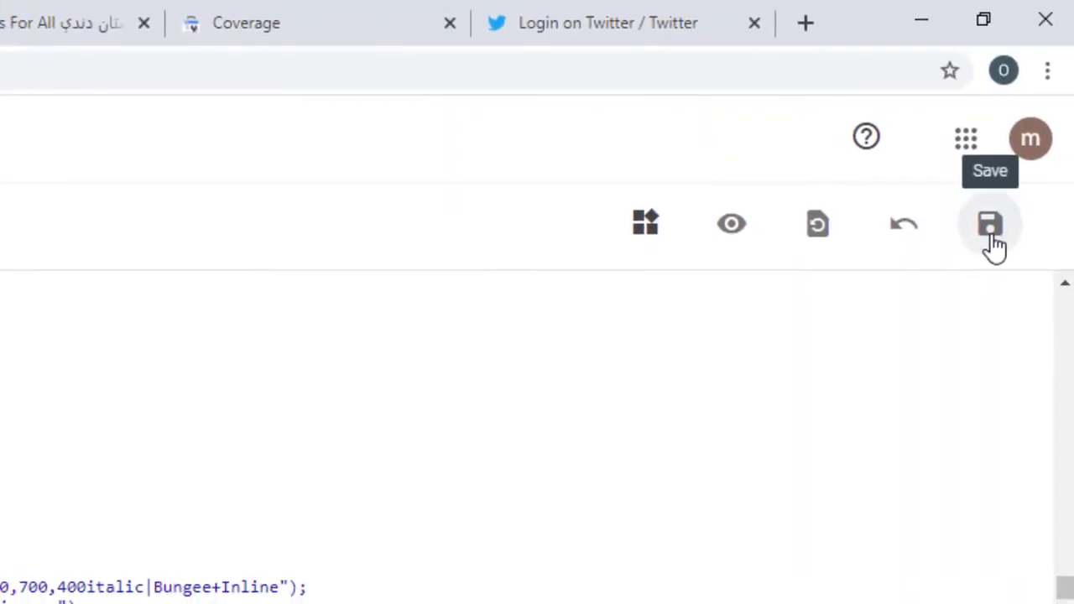
left_click(992, 236)
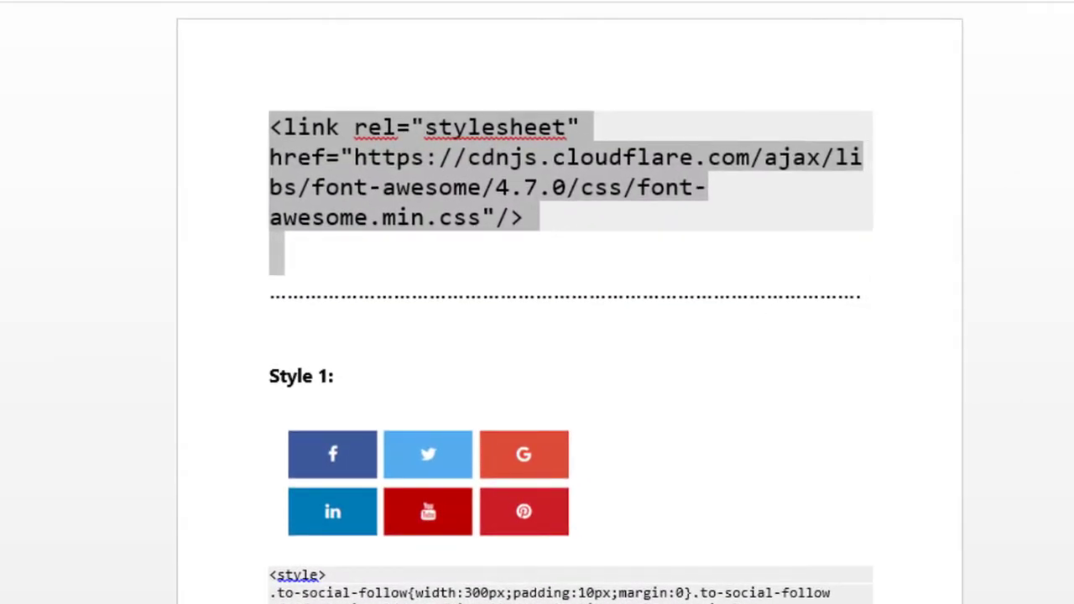
Copy the complete Style 1 social button code, from <style> to the closing </div>, in the Word document
scroll(571, 352, "down", 5)
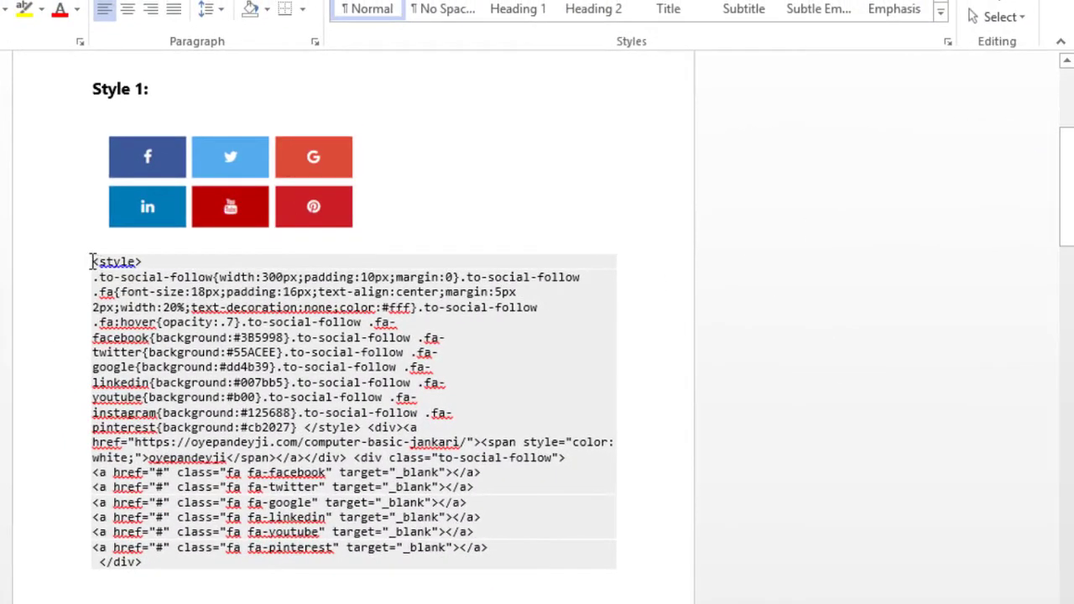
left_click_drag(95, 260, 180, 594)
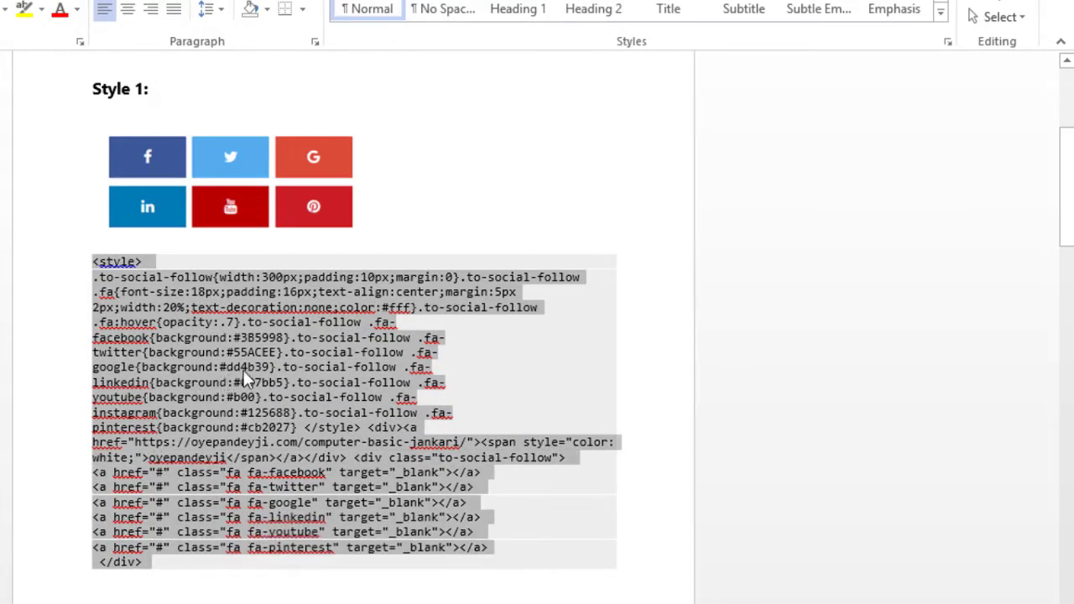
mouse_move(1067, 201)
left_mouse_down()
mouse_move(1067, 547)
mouse_move(1068, 210)
left_mouse_up()
left_click(609, 144)
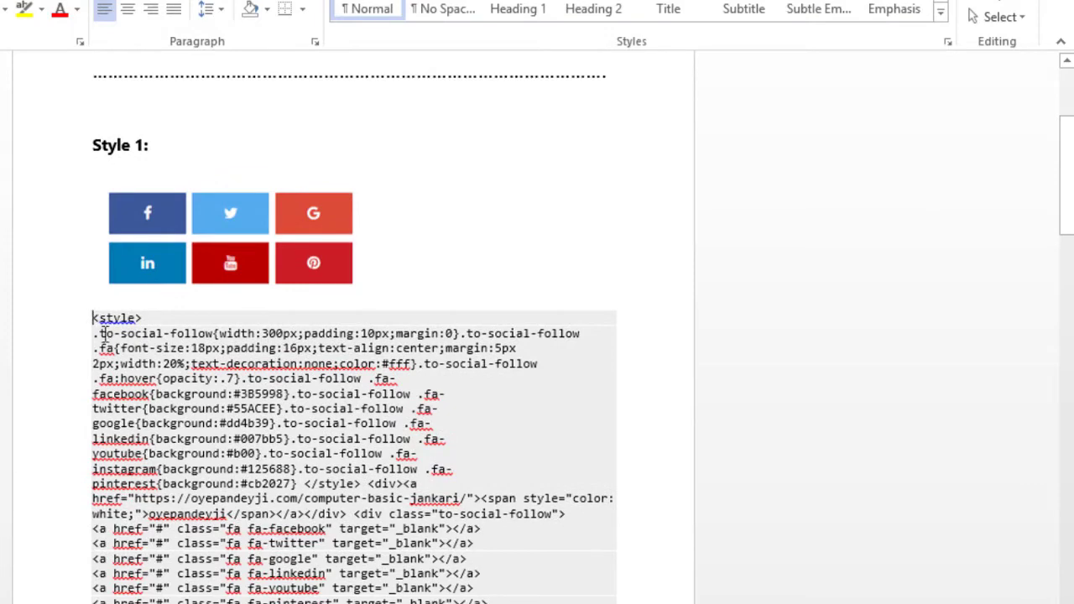
left_click_drag(93, 319, 210, 603)
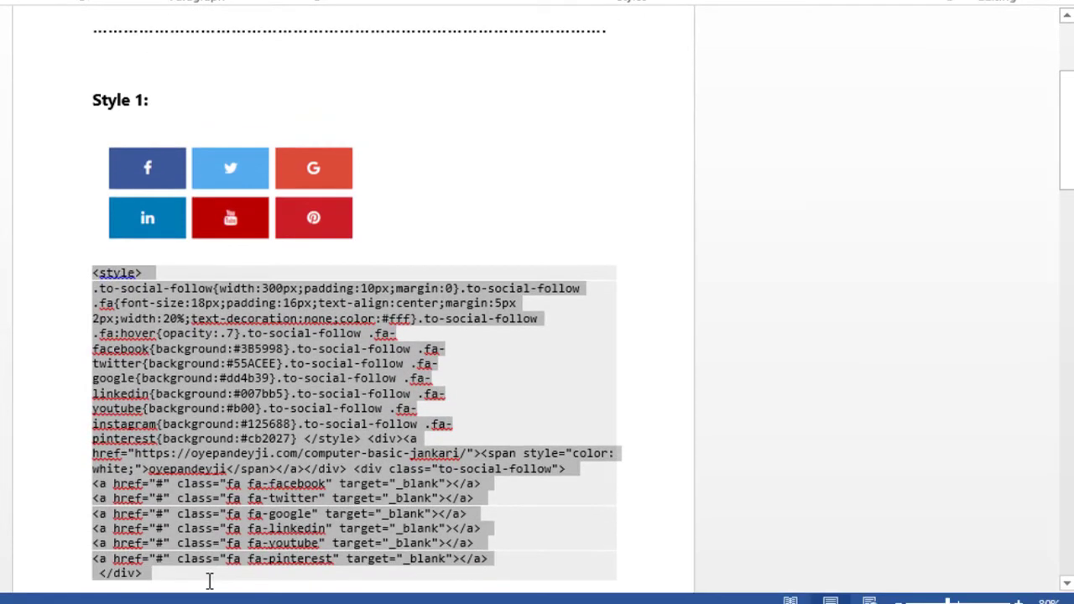
left_click_drag(1067, 132, 1067, 167)
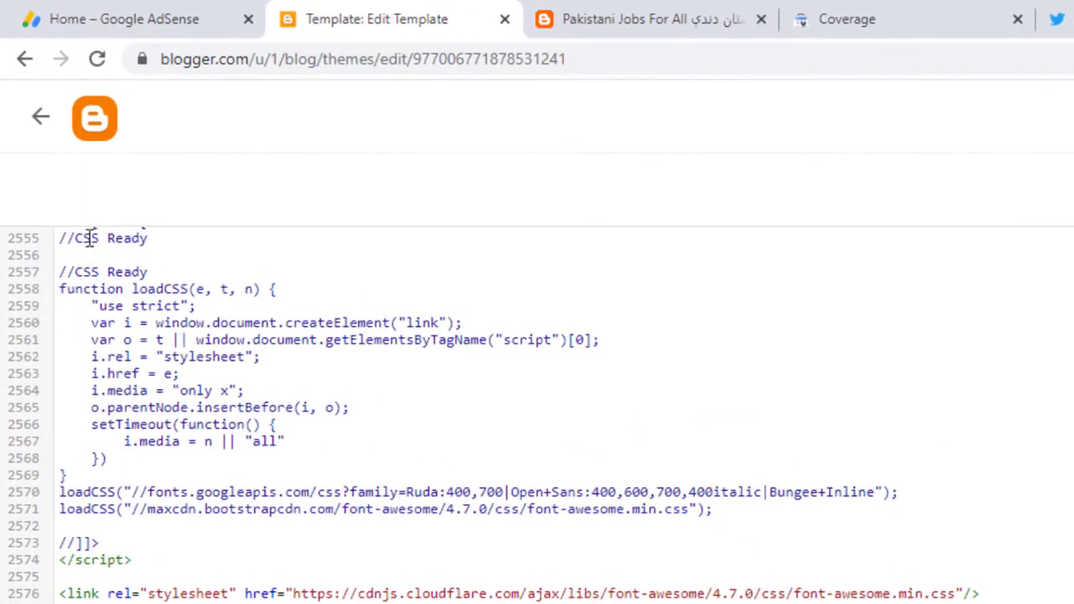
Leave the theme editor for the blog's layout and add an HTML/JavaScript gadget to Sidebar(1)
left_click(34, 118)
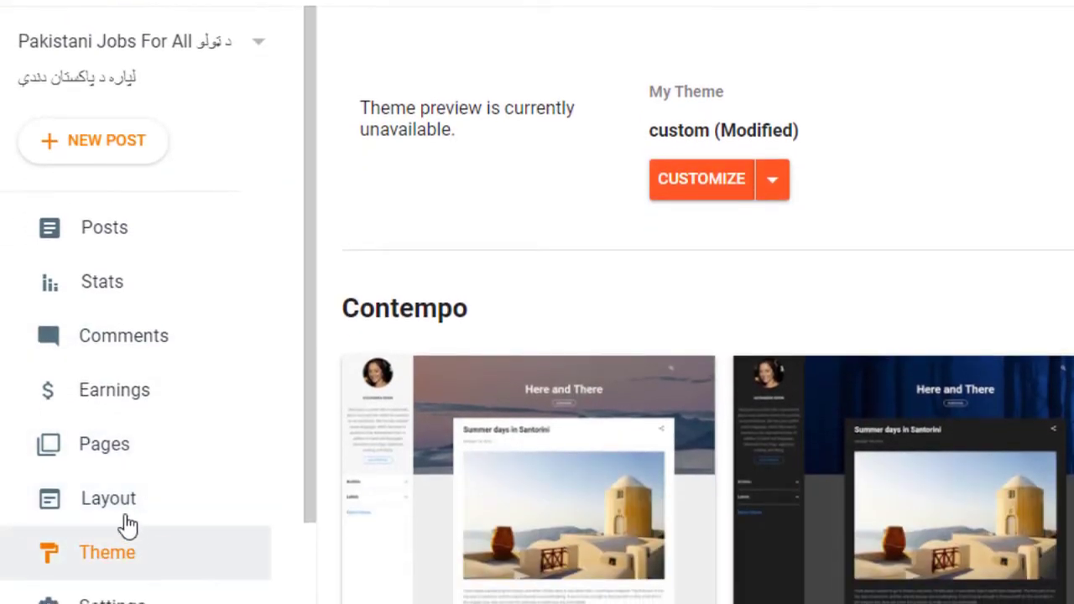
left_click(114, 498)
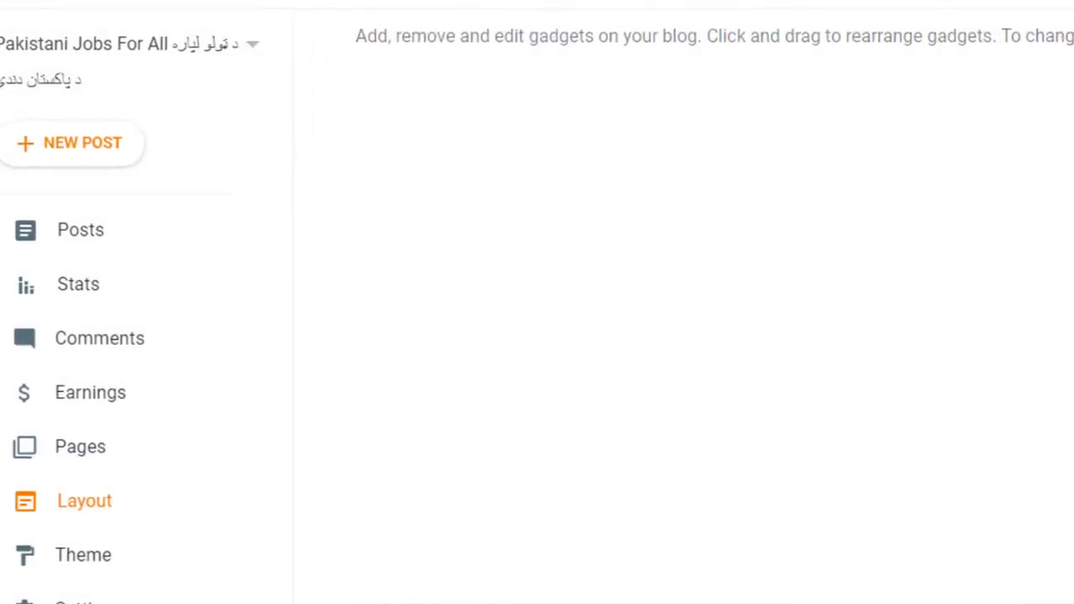
scroll(469, 336, "down", 7)
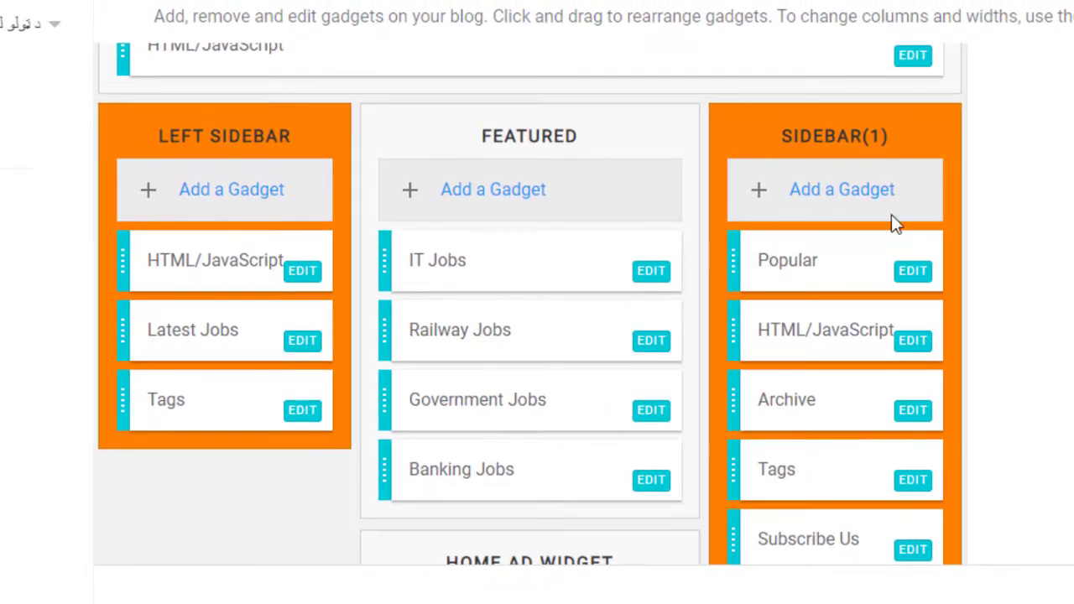
left_click(801, 191)
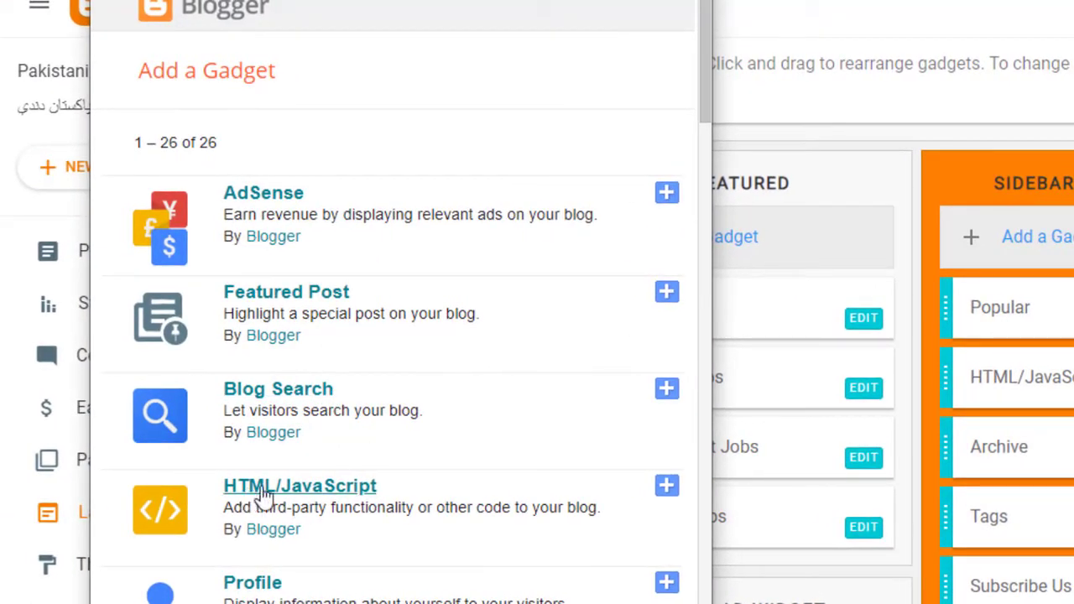
left_click(667, 488)
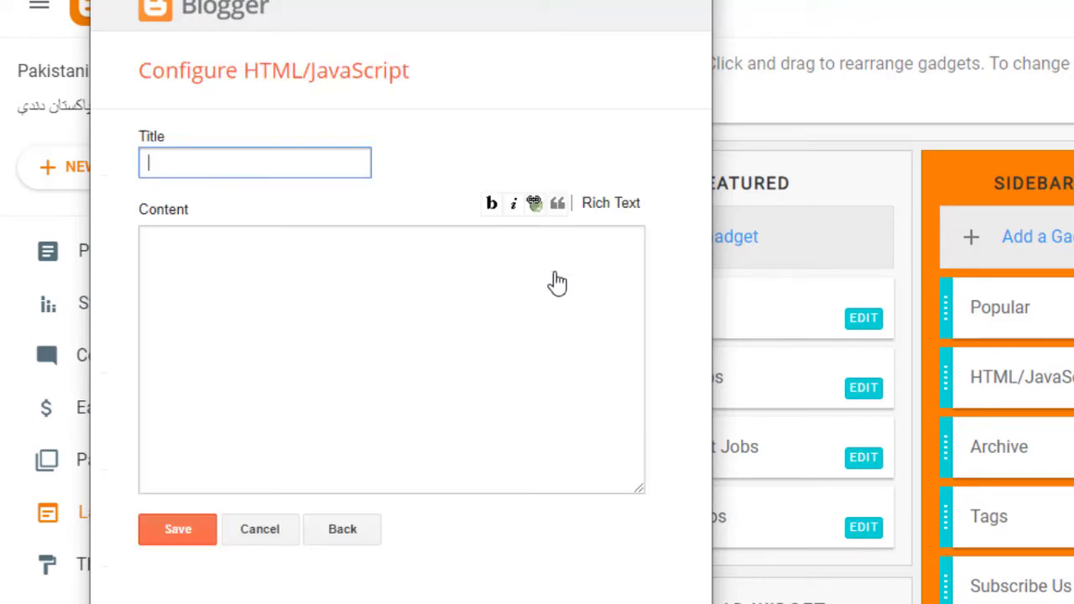
Title the new gadget Social Plugin, paste the Style 1 code as its content and save it
left_click(319, 288)
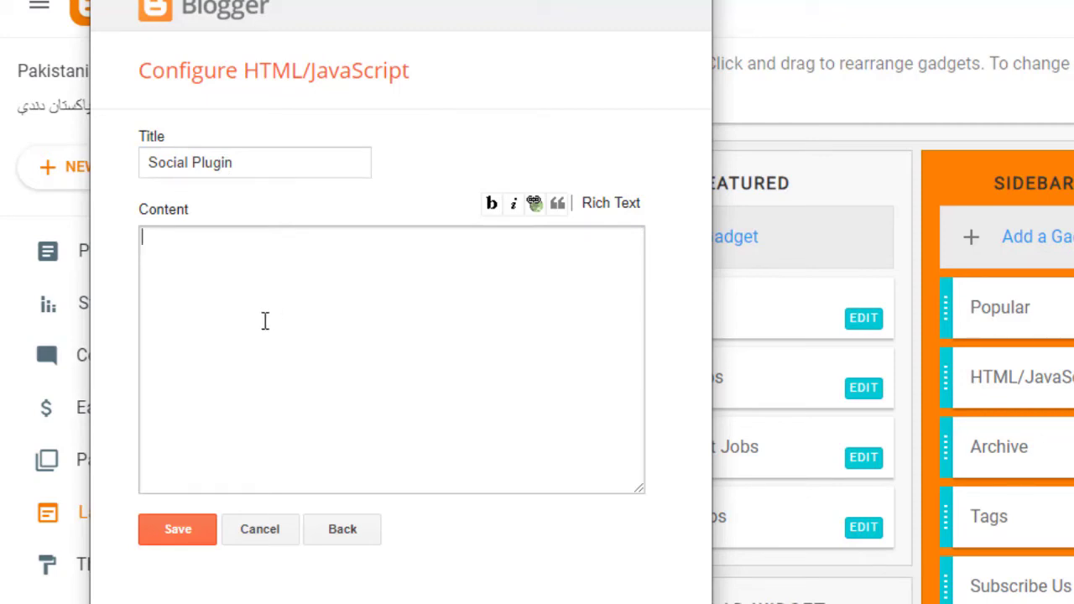
key("ctrl+v")
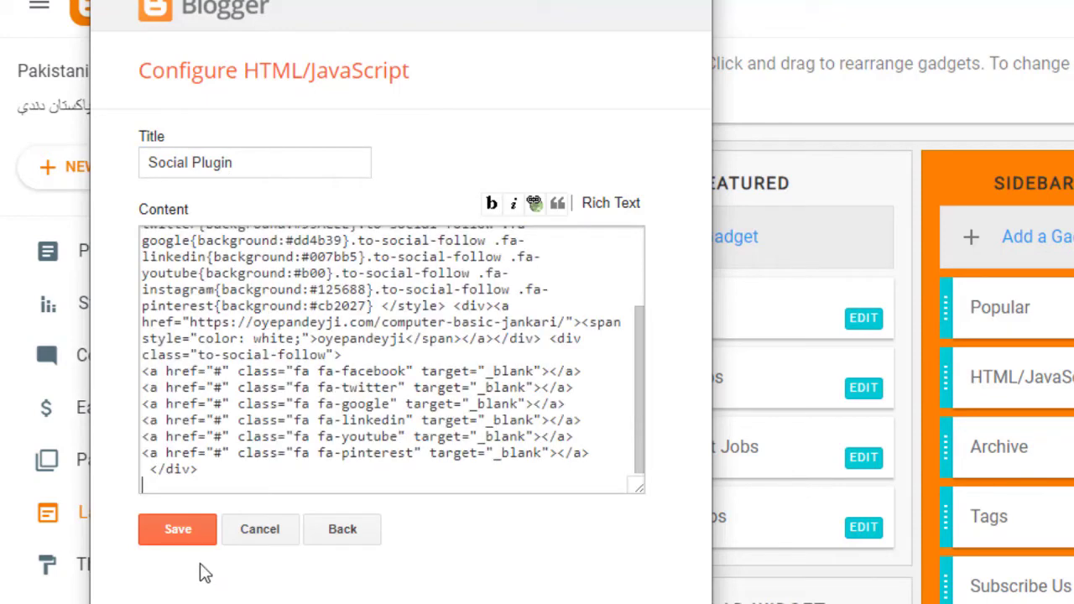
left_click(180, 532)
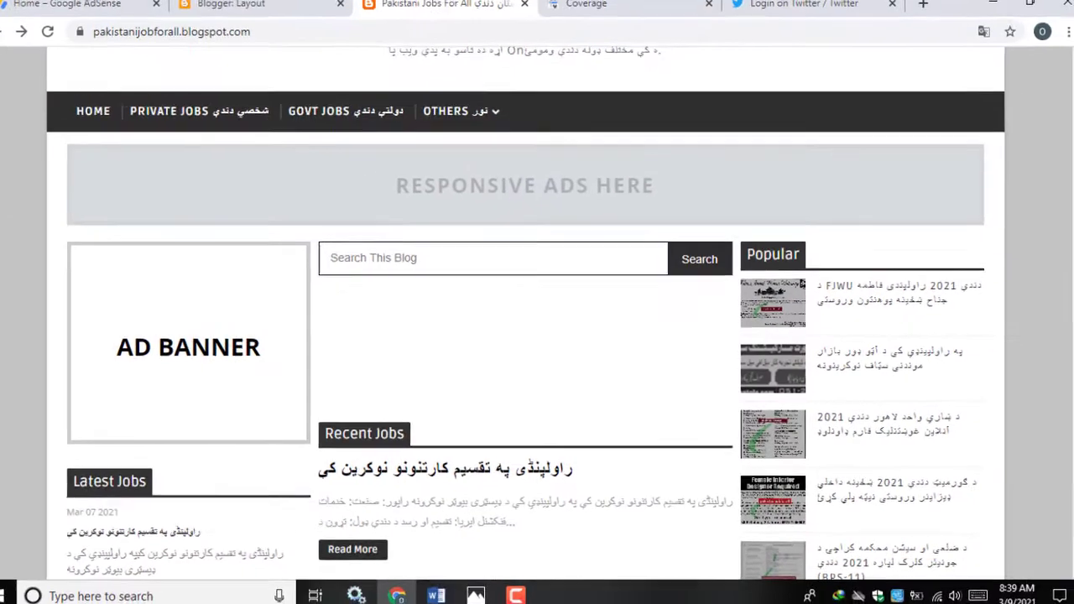
Reload the blog's home page and try the Facebook button in the Social Plugin gadget
right_click(25, 183)
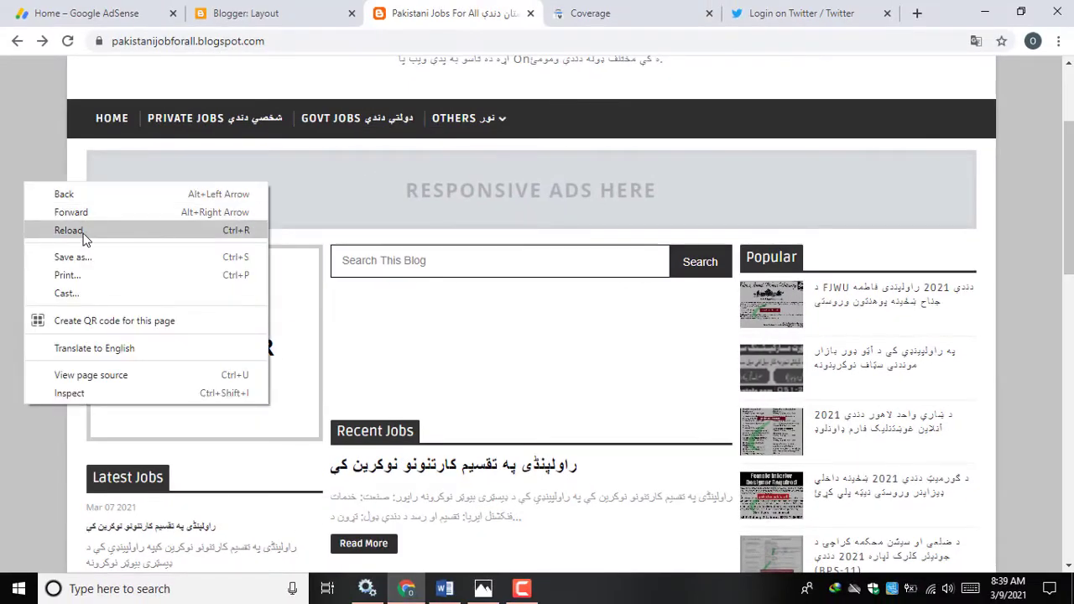
left_click(68, 230)
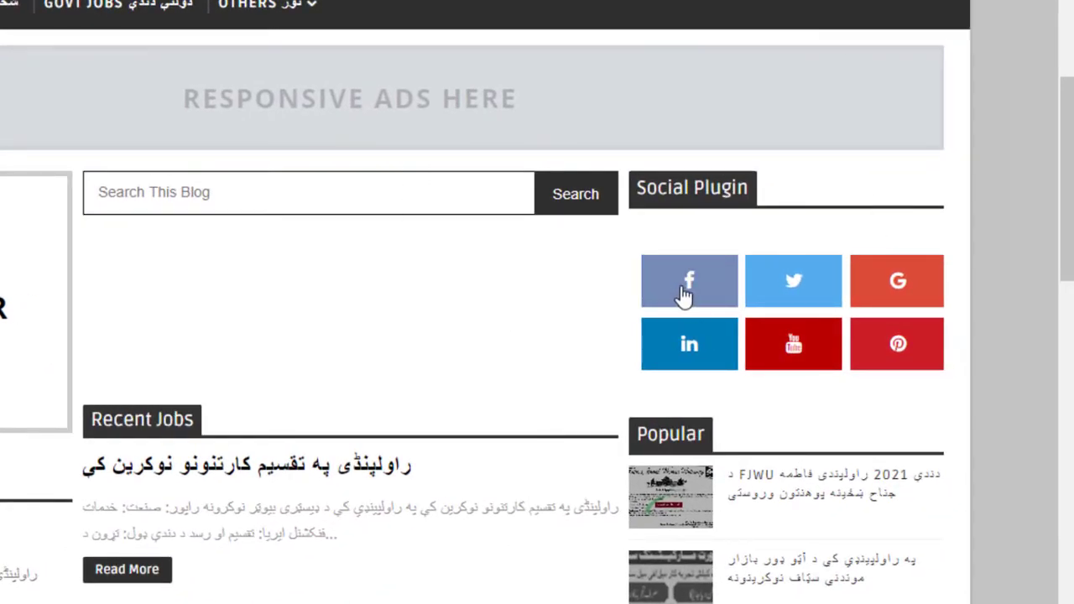
left_click(686, 288)
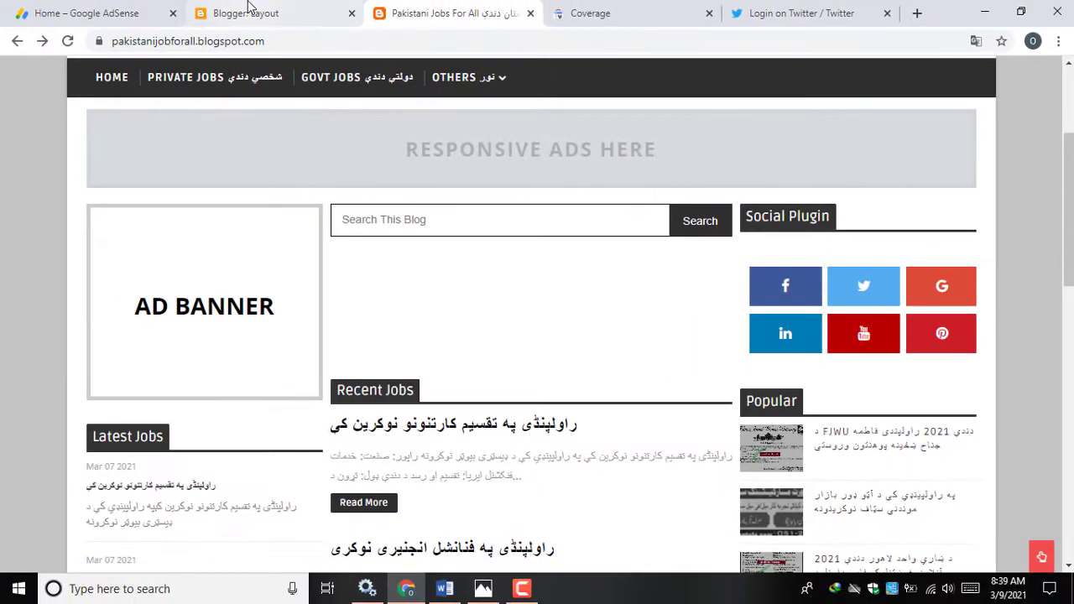
Open the Social Plugin gadget in Sidebar(1) of the blog layout for editing and find the social link lines in its code
left_click(233, 7)
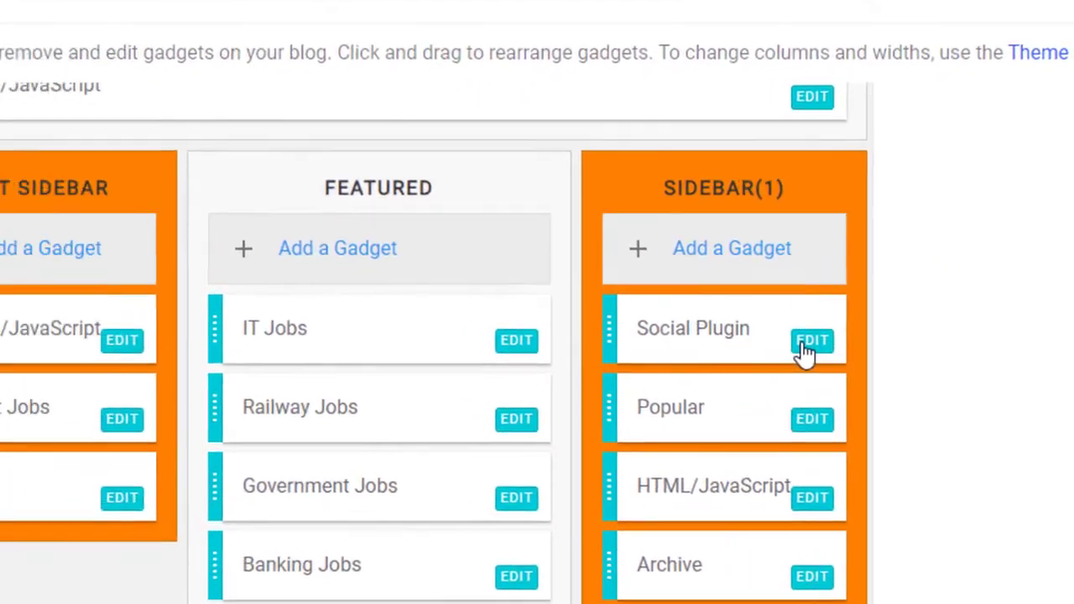
left_click(807, 308)
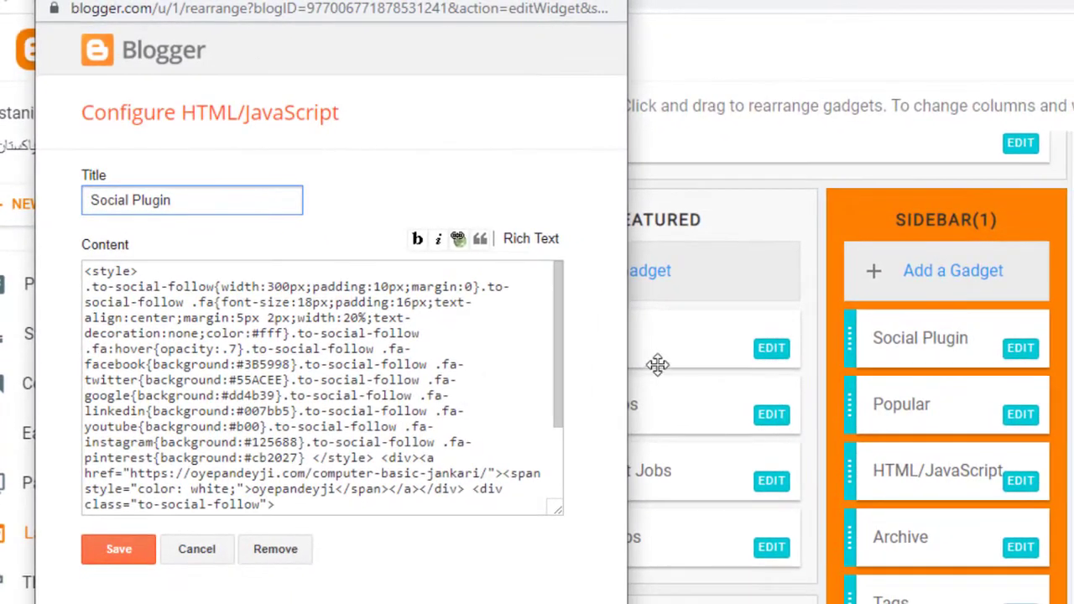
left_click_drag(557, 344, 557, 415)
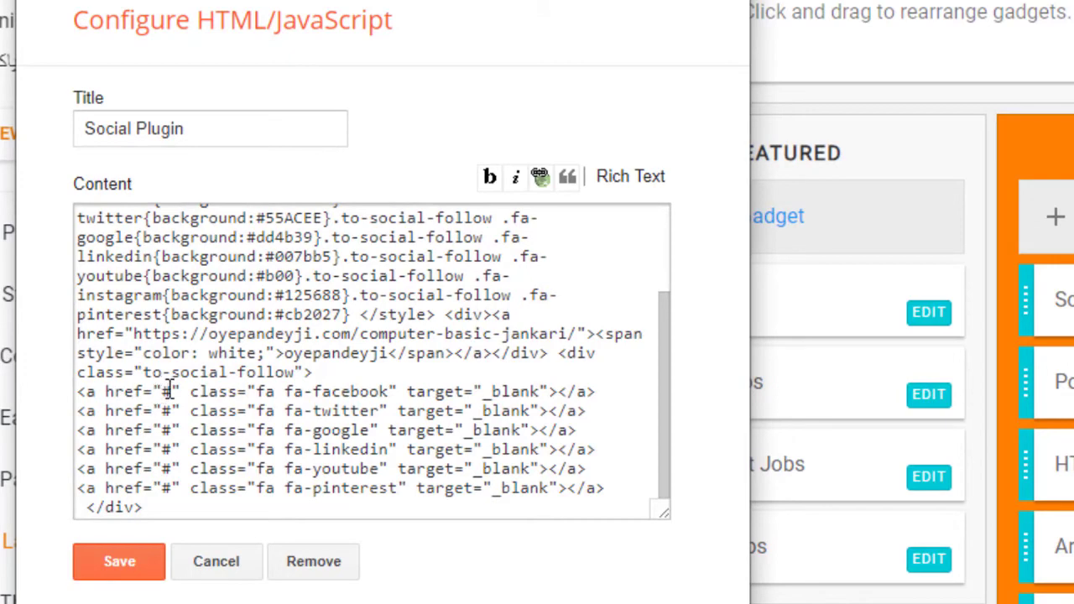
left_click(170, 391)
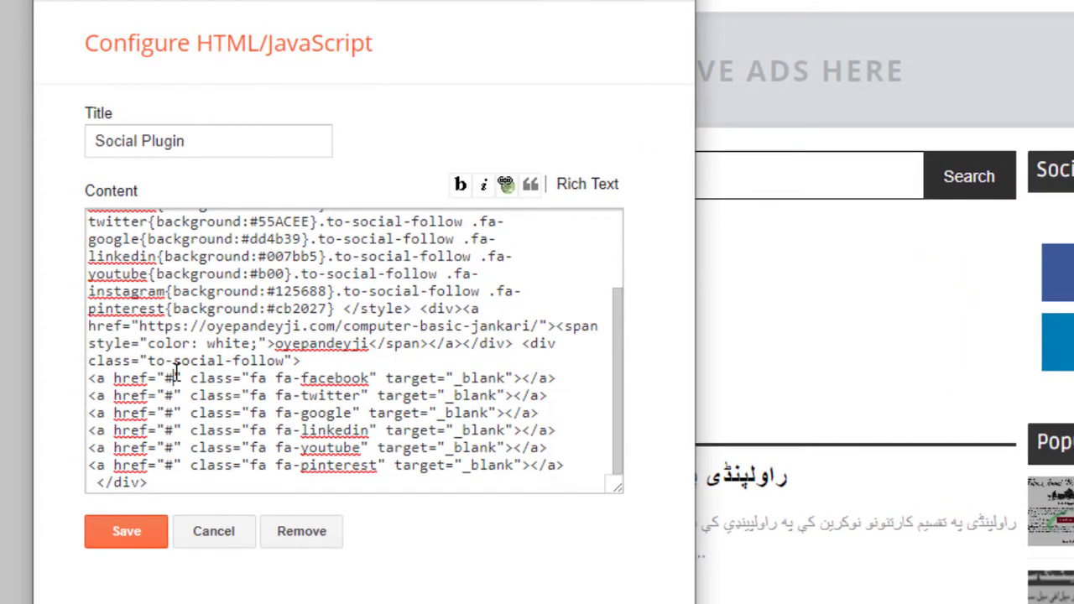
key("BackSpace")
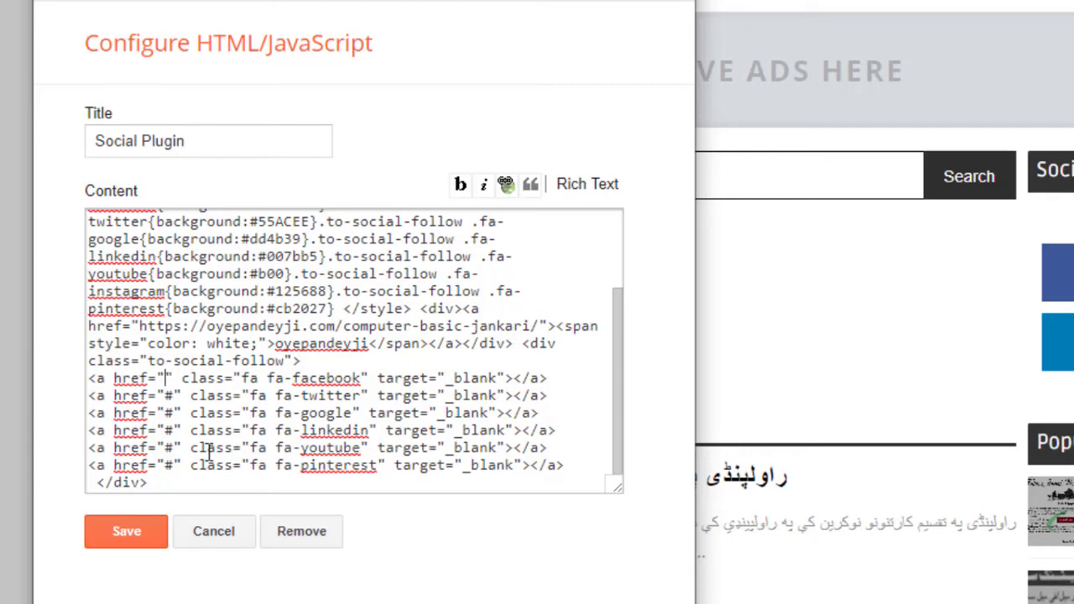
type("ht")
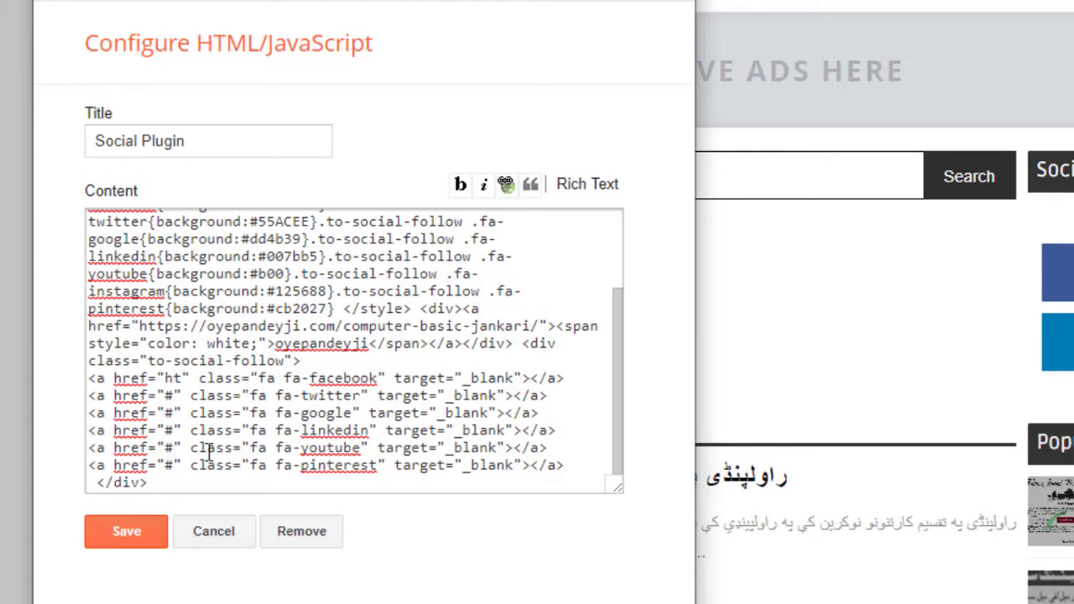
type("tps:")
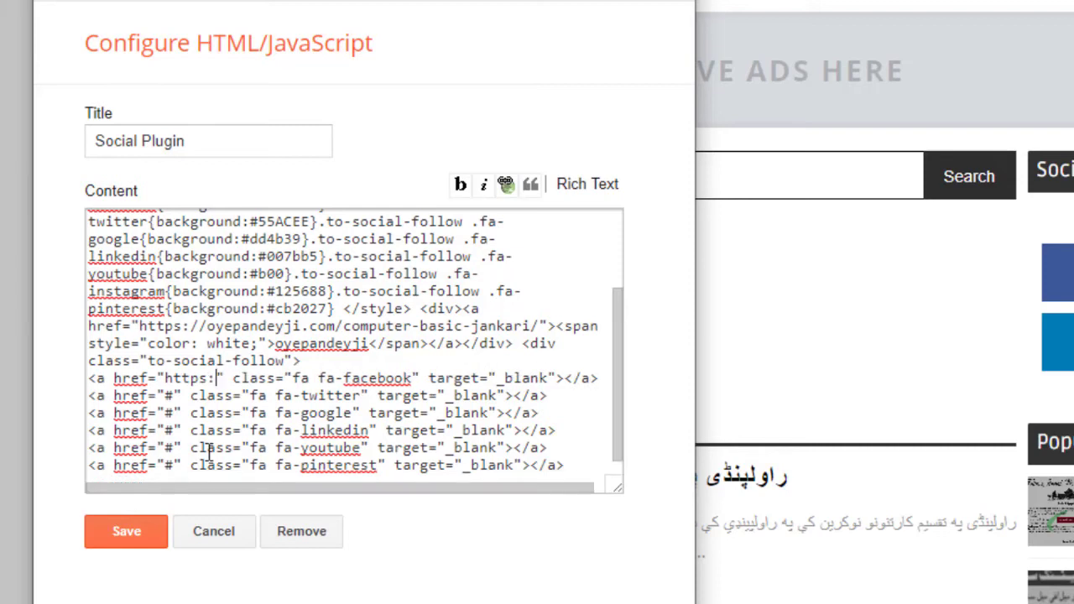
type("www.")
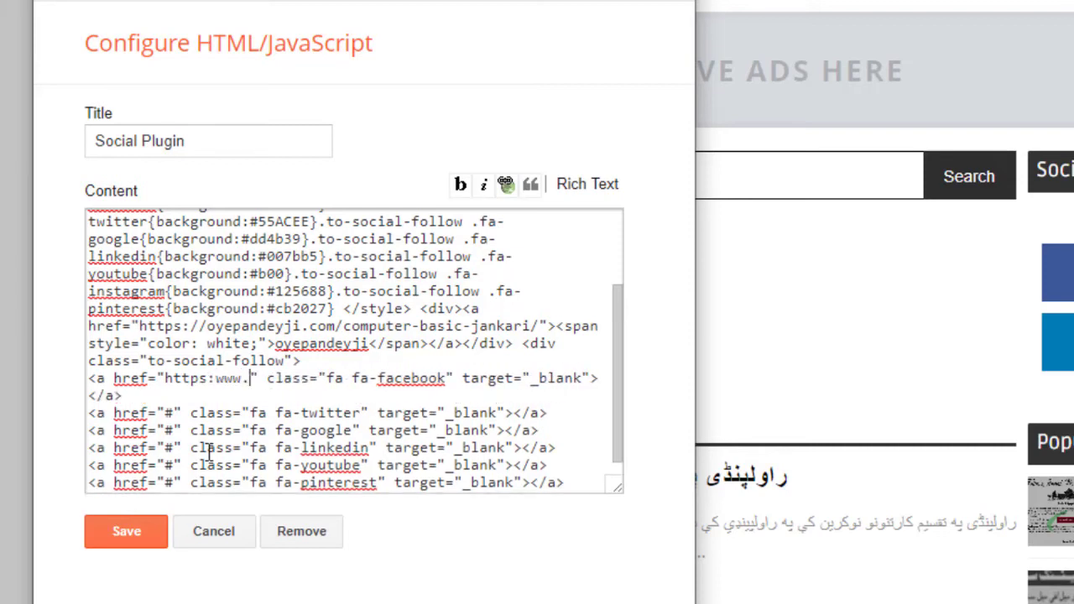
type("face")
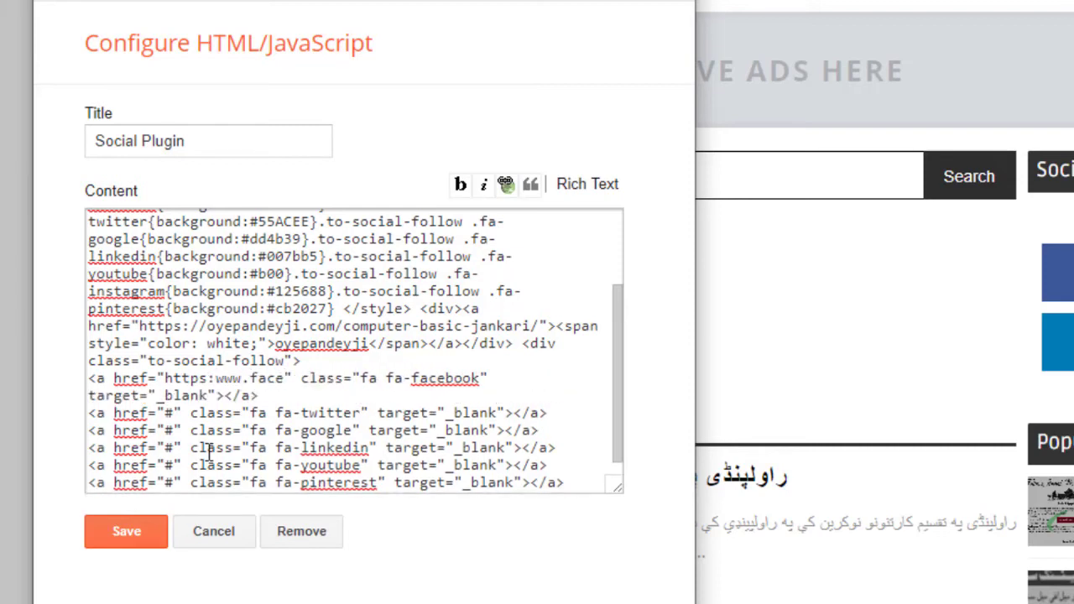
type("book")
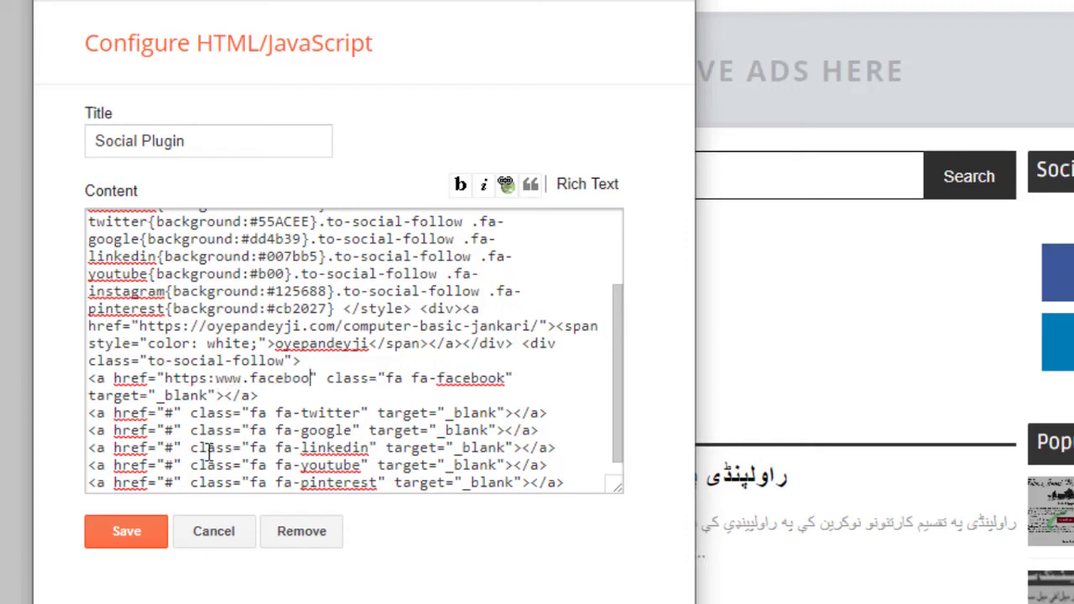
type(".com")
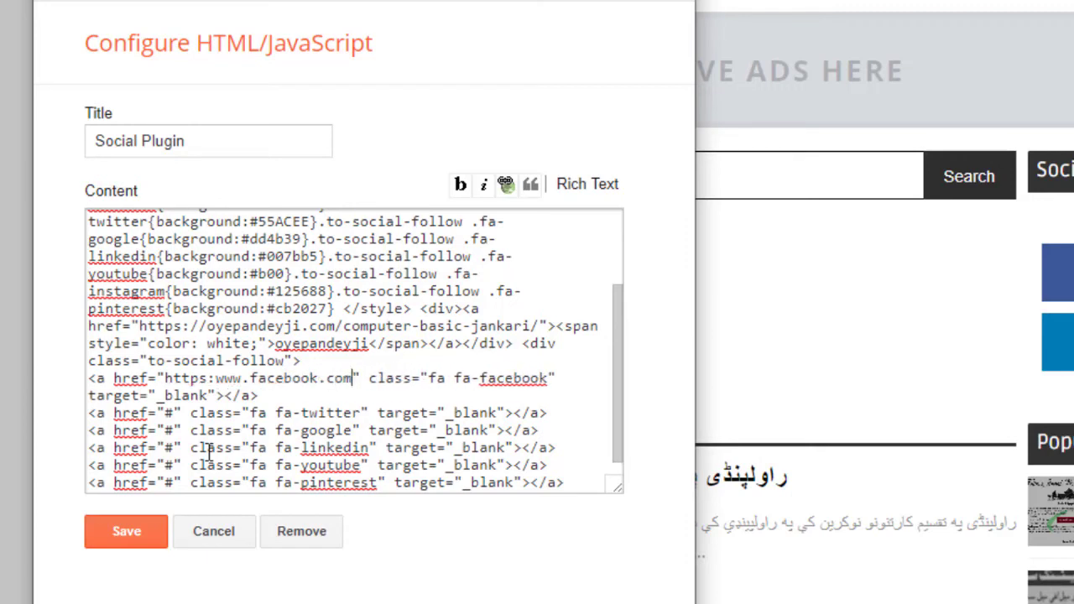
type("/")
type("muhammad")
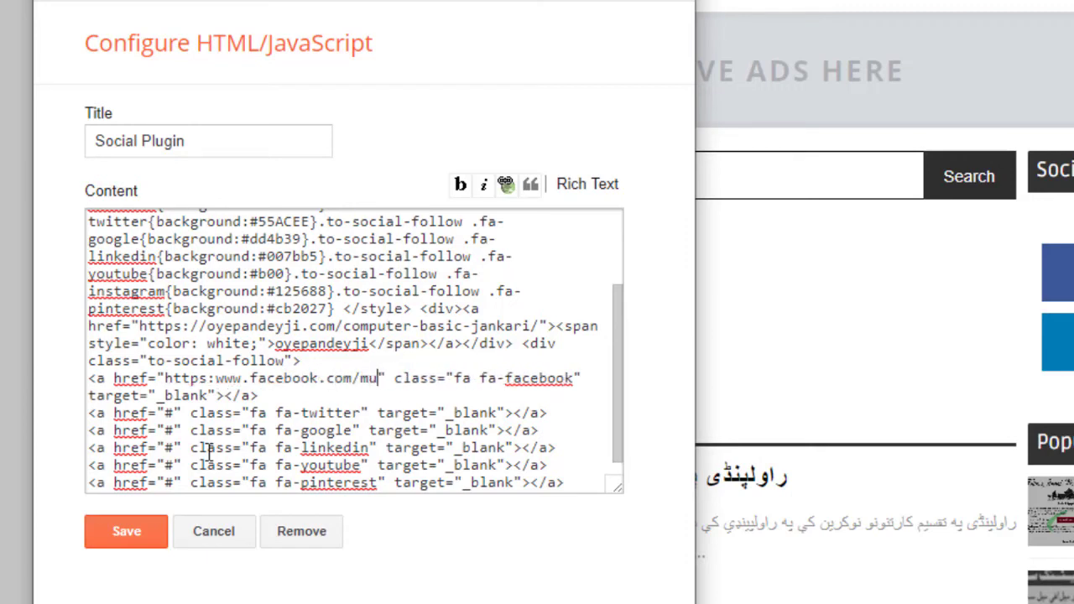
key("BackSpace")
type("umairkha")
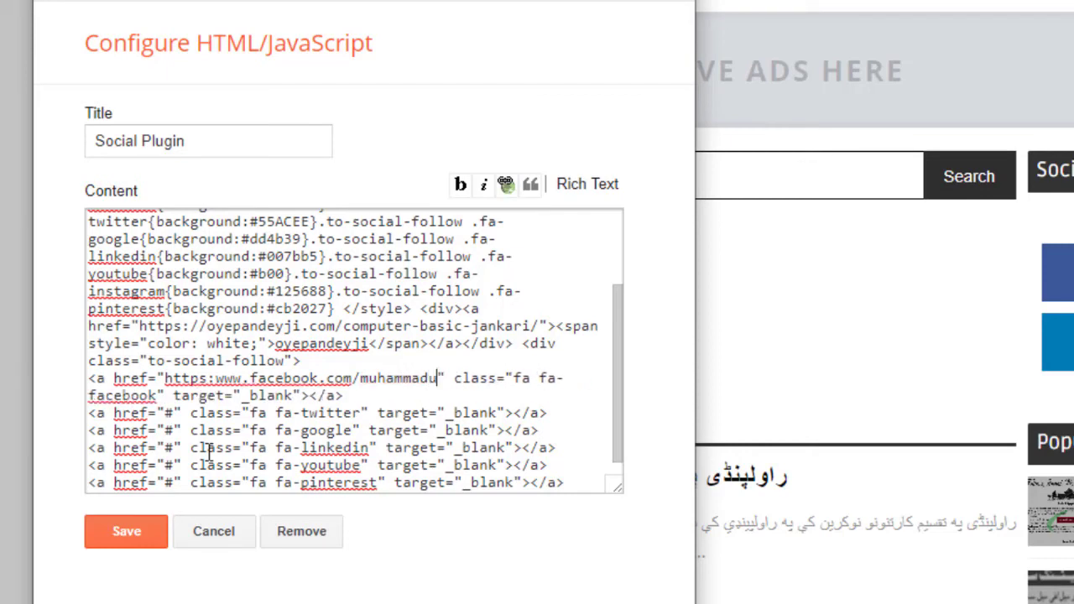
type("njurnal")
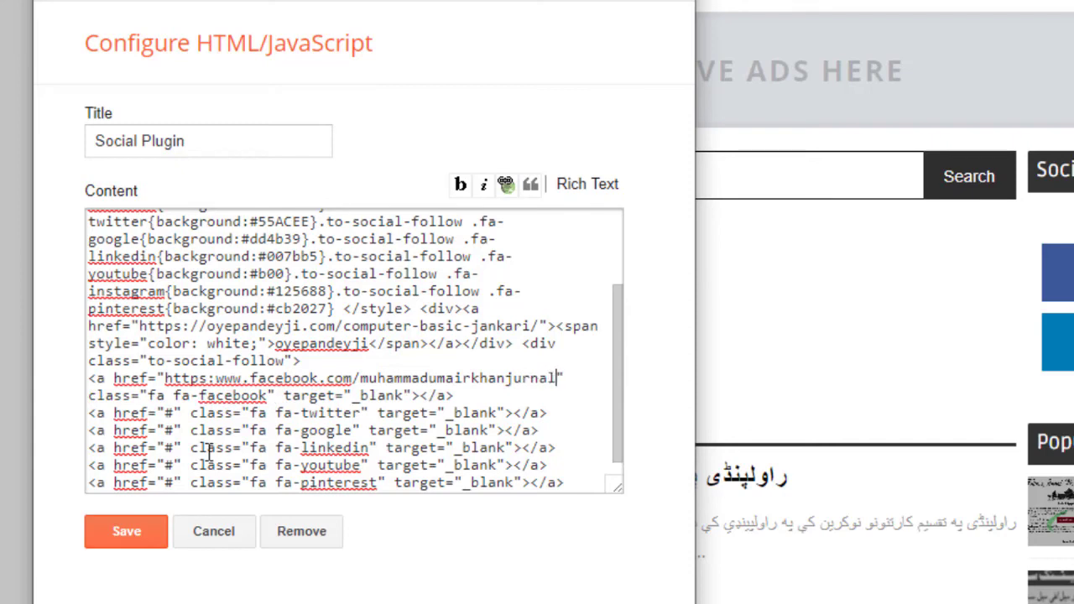
type("ist")
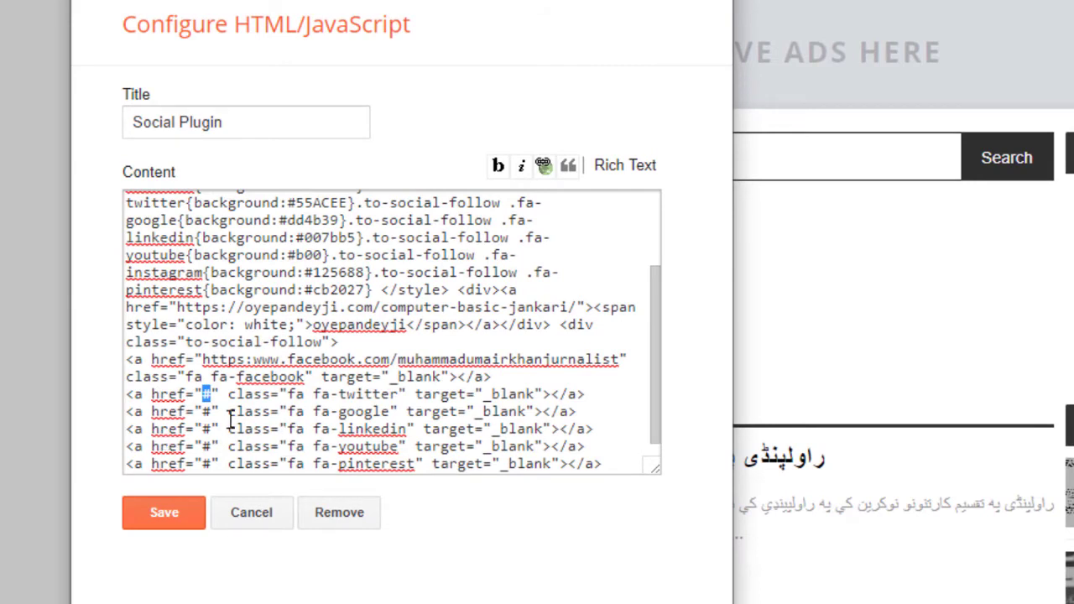
scroll(646, 386, "down", 1)
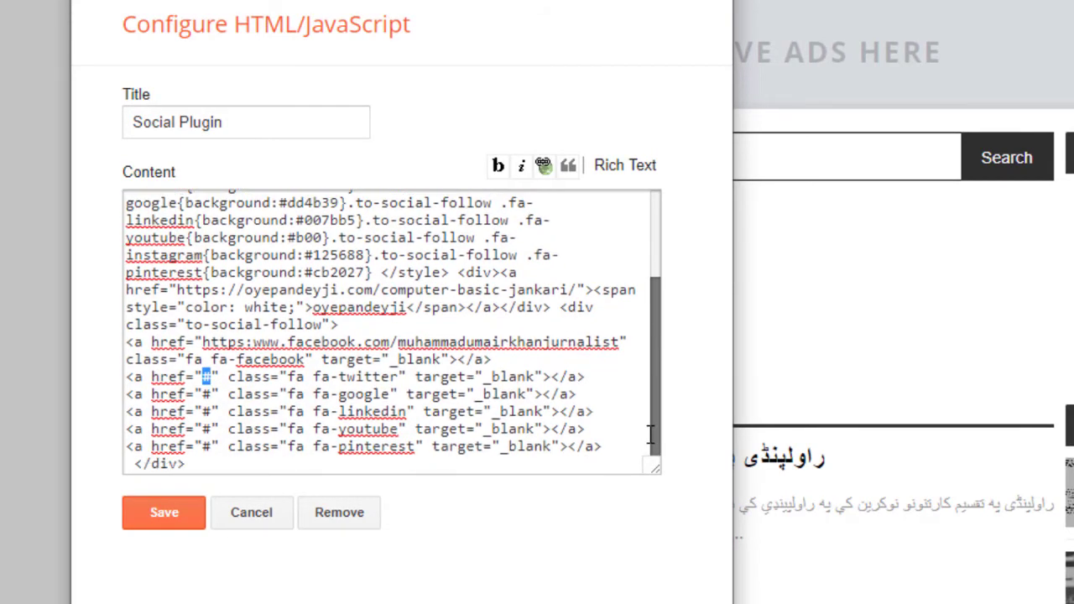
left_click(184, 513)
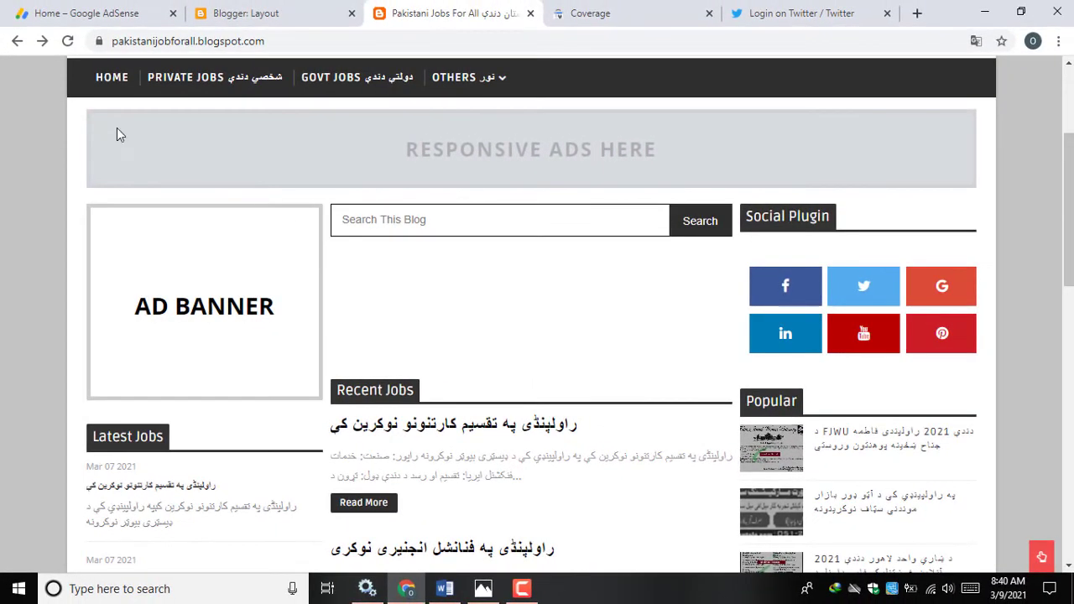
Reload the blog's home page, test the Facebook button in the Social Plugin gadget and close the page it opens
left_click(67, 41)
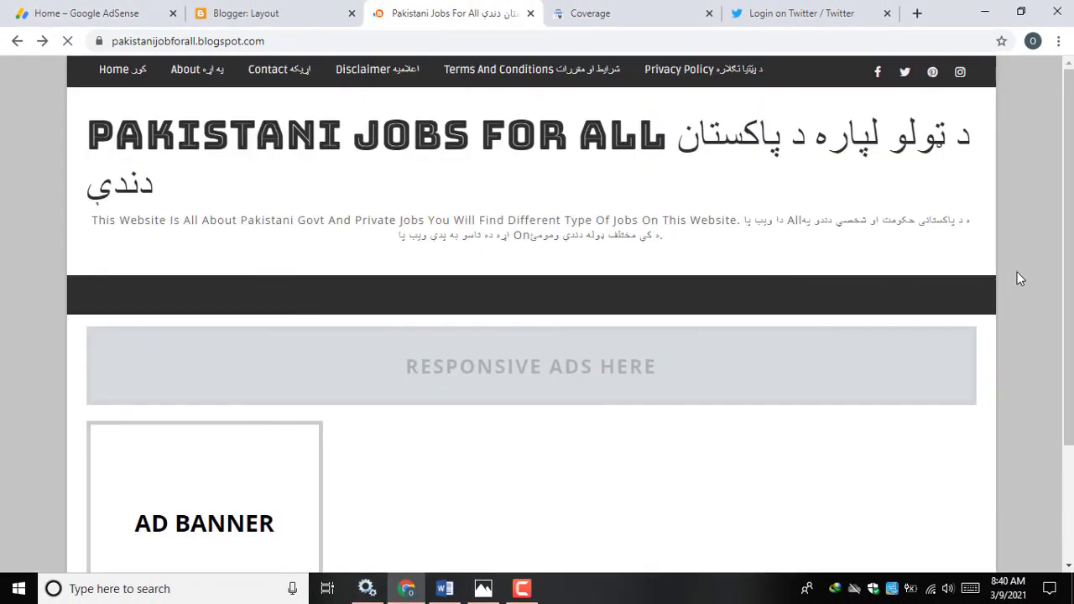
scroll(1016, 271, "down", 3)
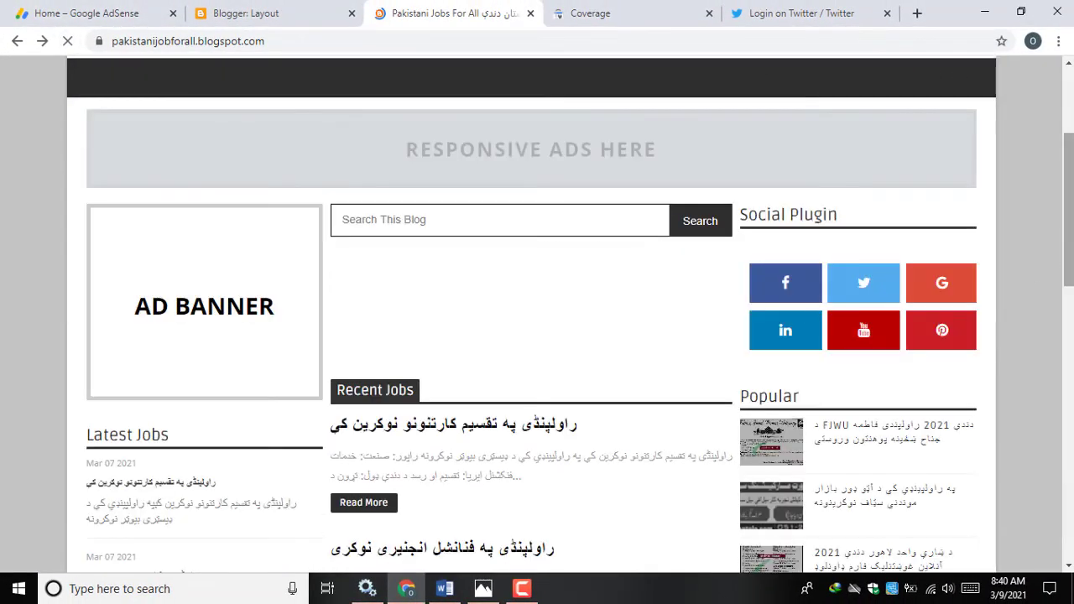
left_click(780, 288)
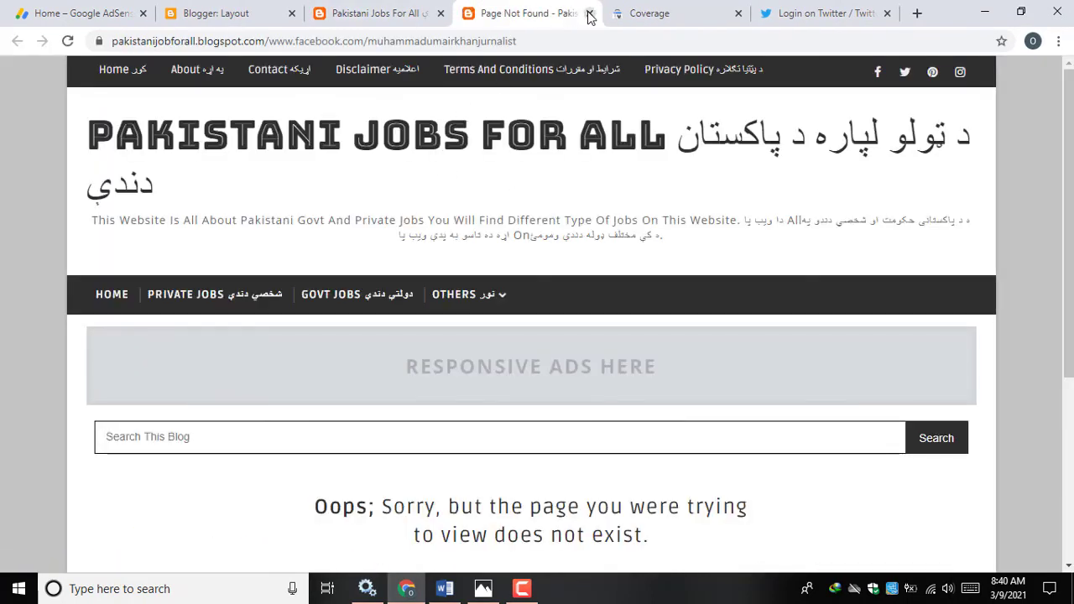
left_click(589, 13)
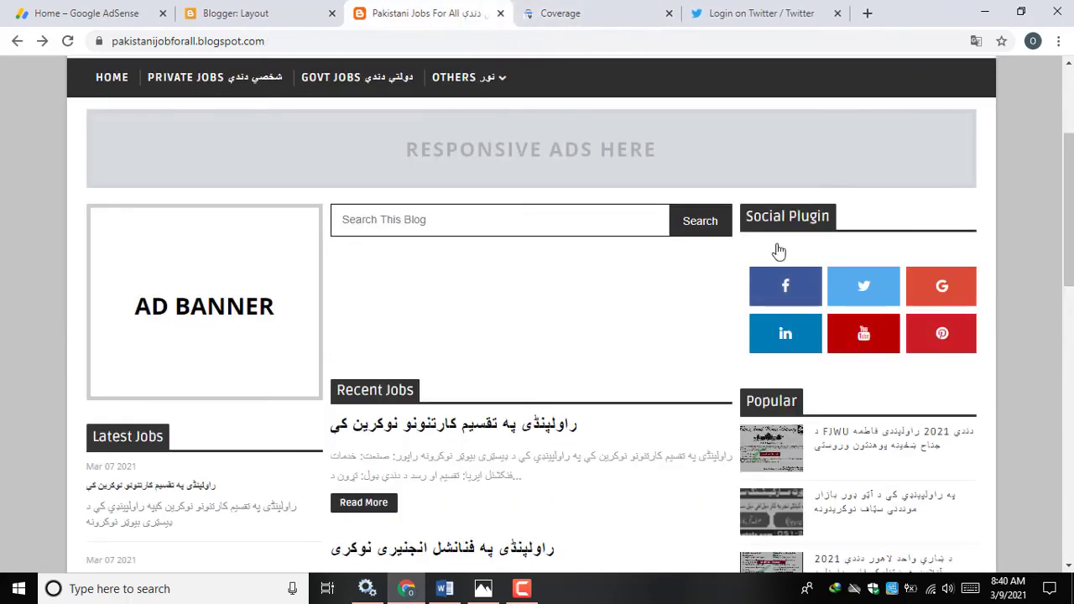
Open the Facebook button's link again, examine the Facebook part of the resulting address and close that page
left_click(776, 284)
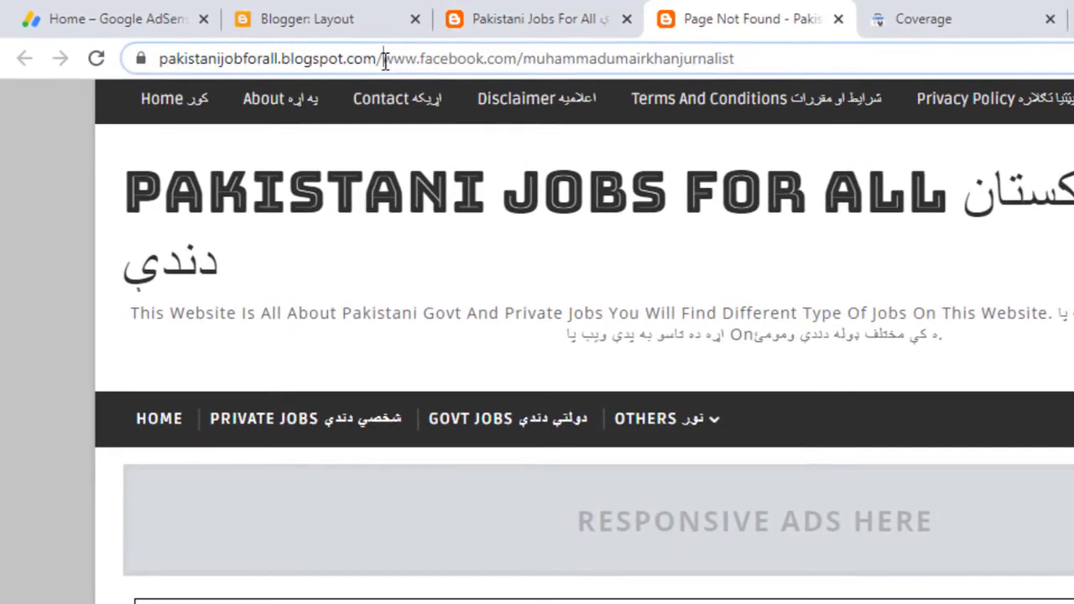
left_click_drag(384, 63, 683, 56)
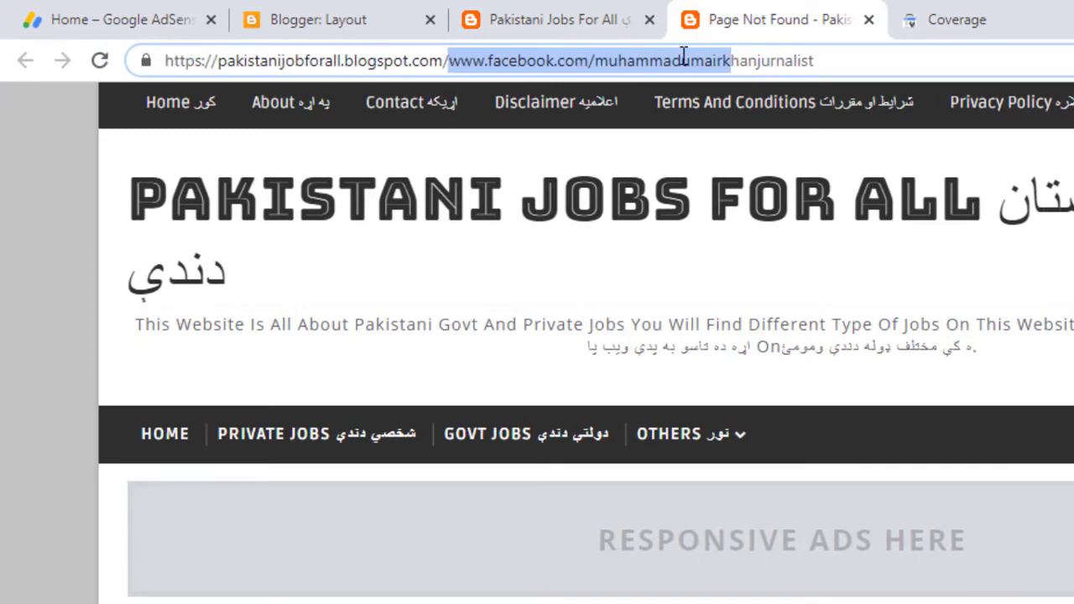
left_click(491, 12)
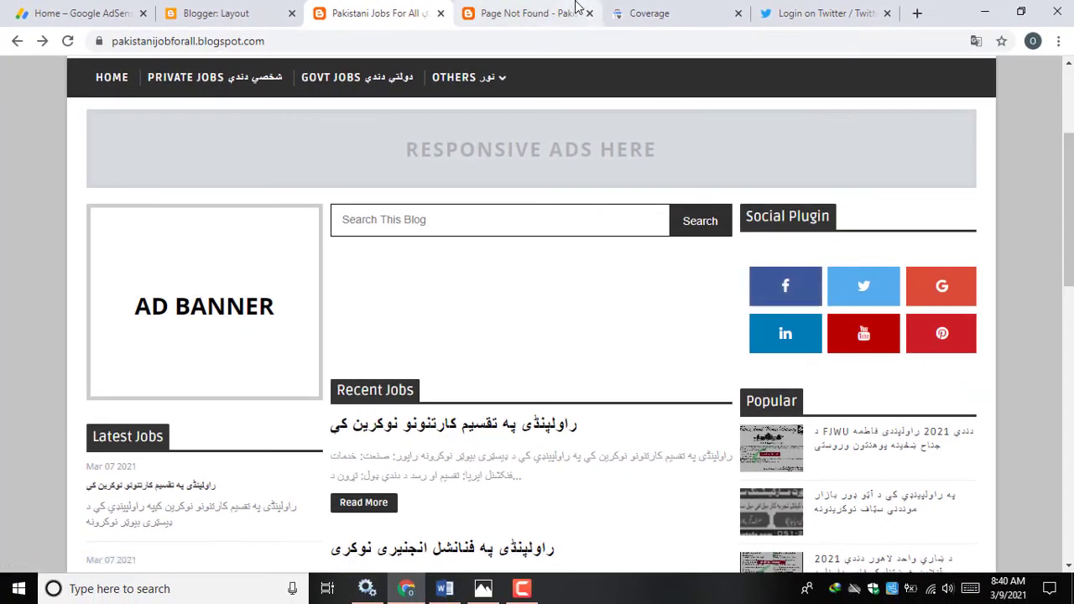
left_click(576, 9)
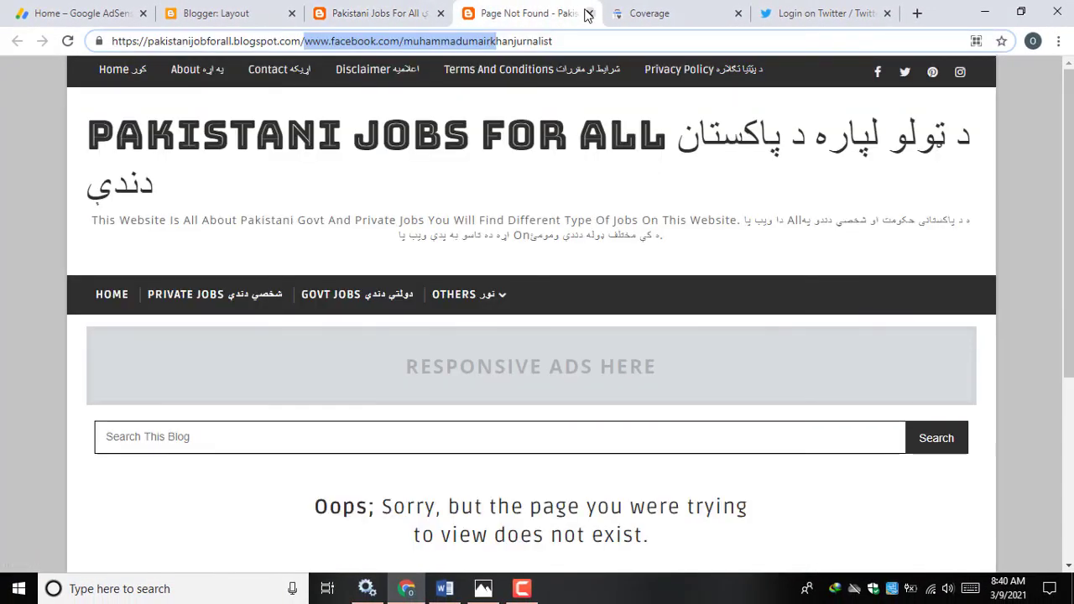
left_click(589, 12)
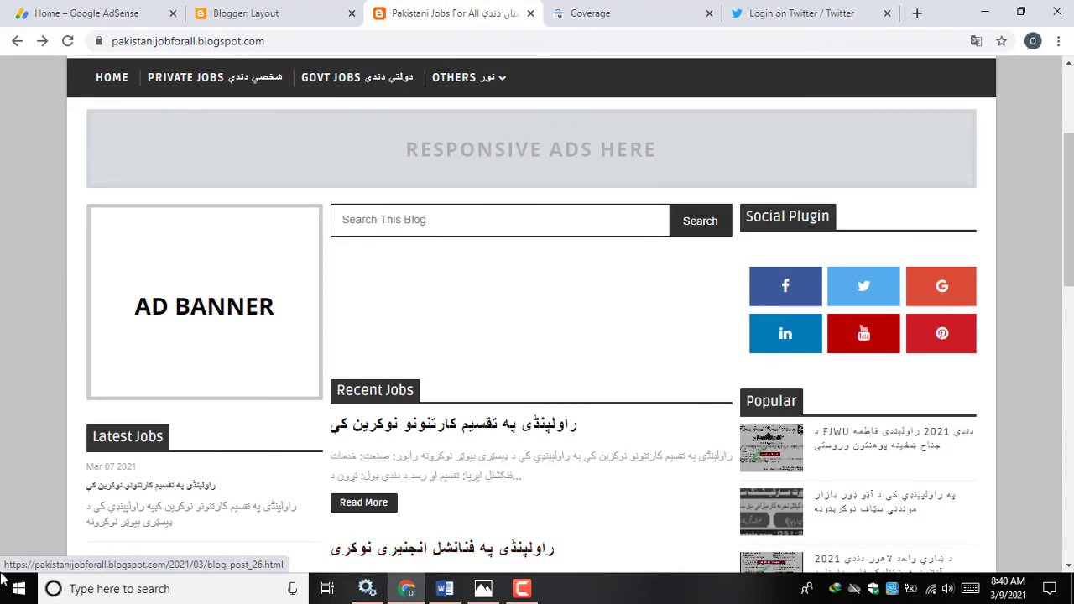
left_click(532, 592)
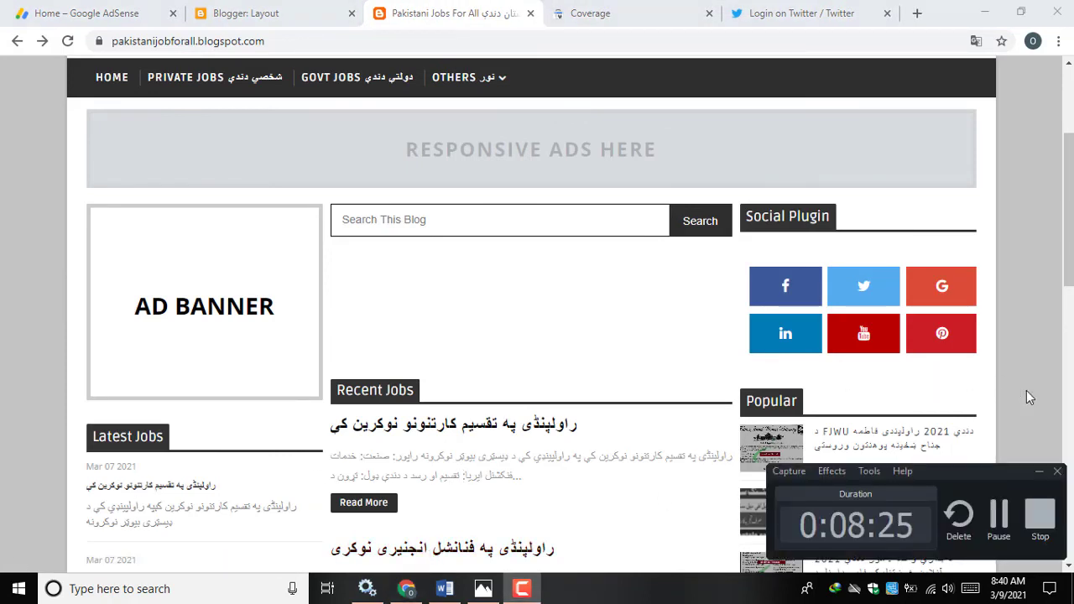